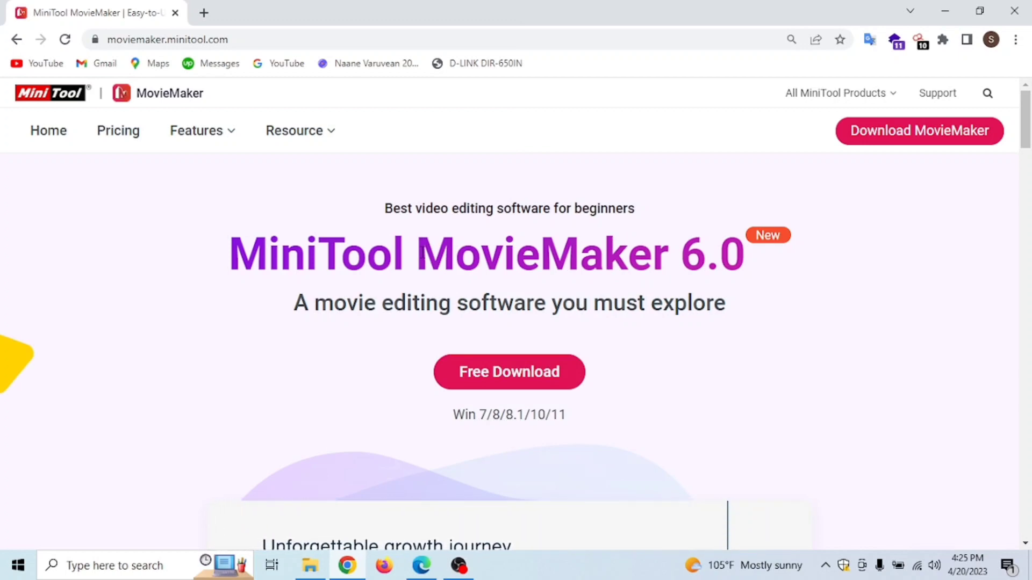
pyautogui.doubleClick(423, 253)
pyautogui.click(426, 288)
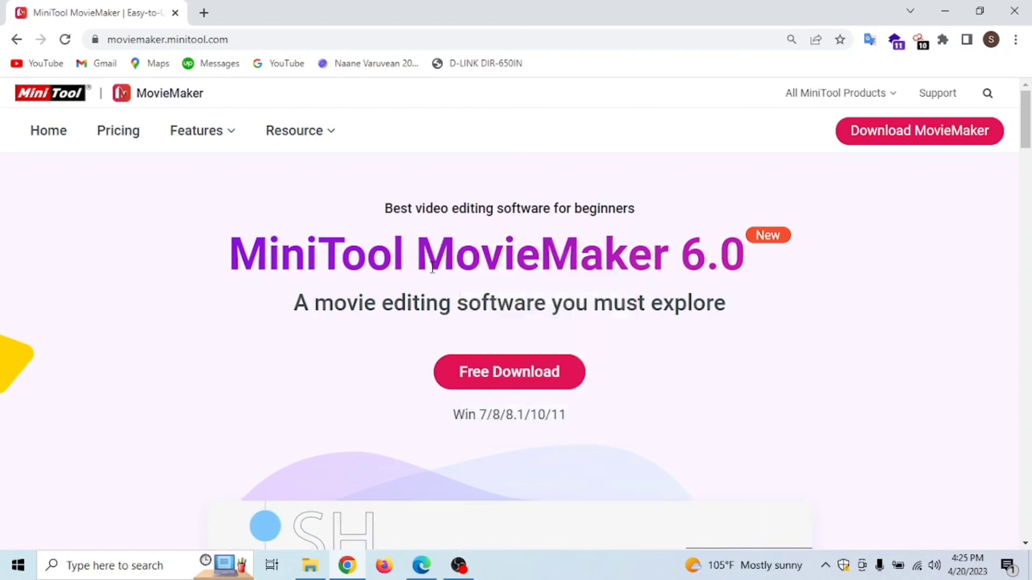
pyautogui.moveTo(225, 259); pyautogui.dragTo(317, 257)
pyautogui.click(391, 257)
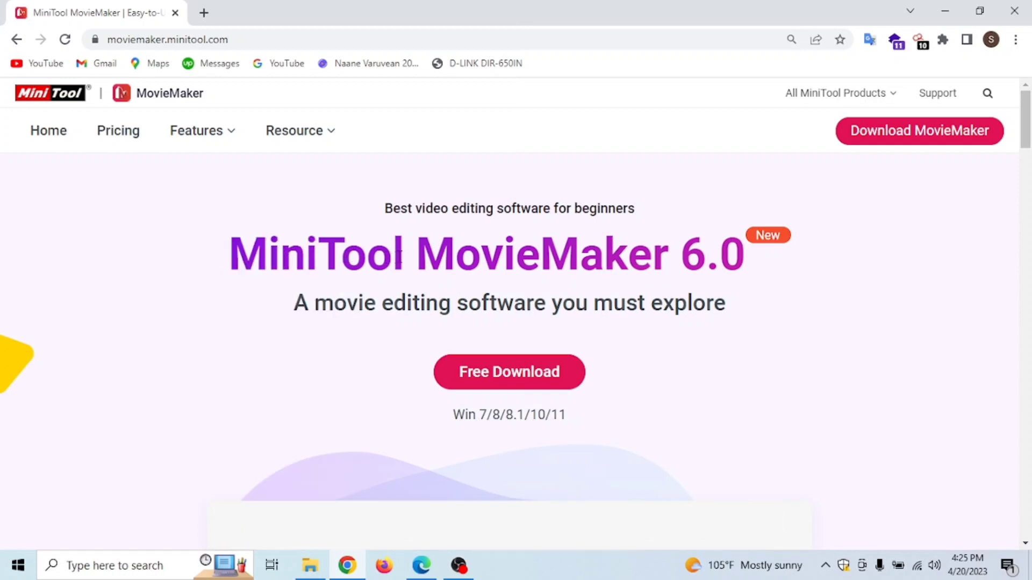
pyautogui.tripleClick(410, 253)
pyautogui.click(438, 254)
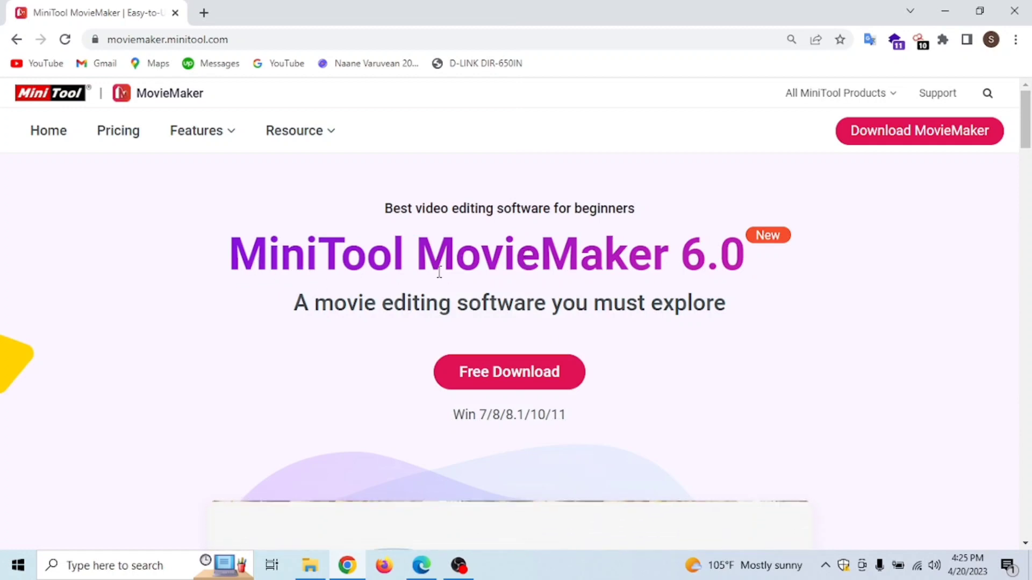
pyautogui.moveTo(230, 252); pyautogui.dragTo(583, 252)
pyautogui.click(529, 263)
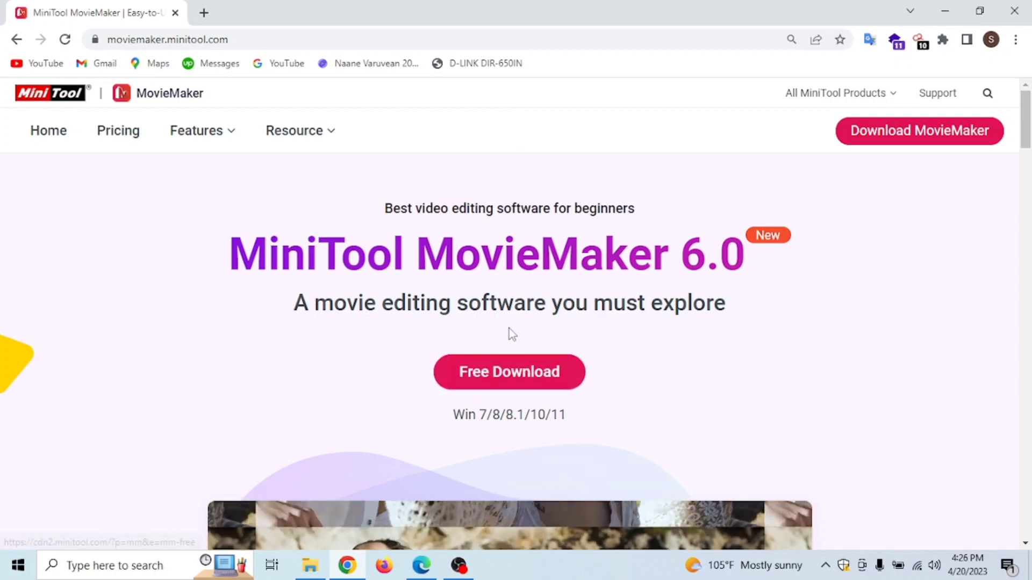
# Download the free MiniTool MovieMaker installer and minimize the browser.
pyautogui.click(491, 381)
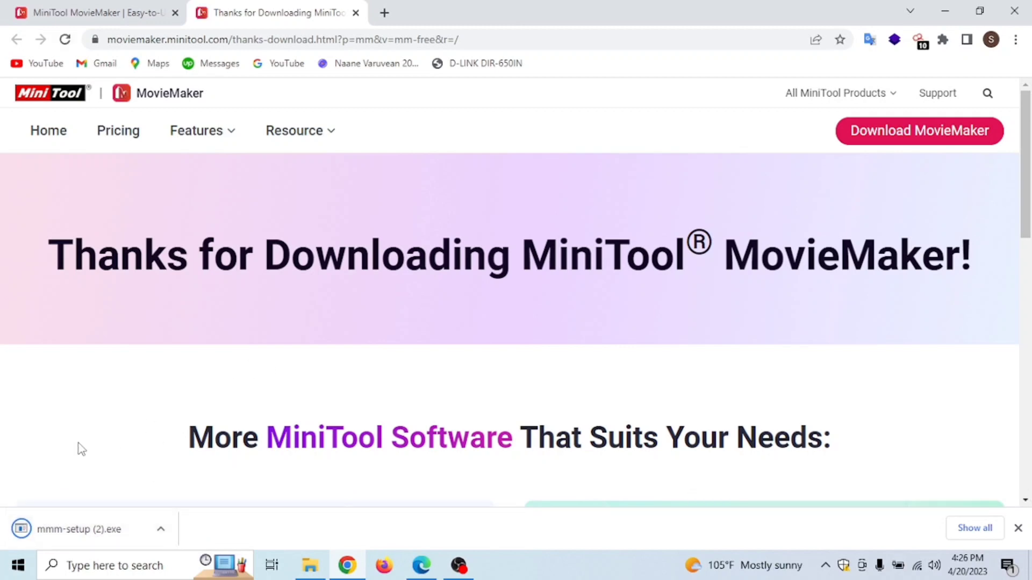
pyautogui.click(942, 12)
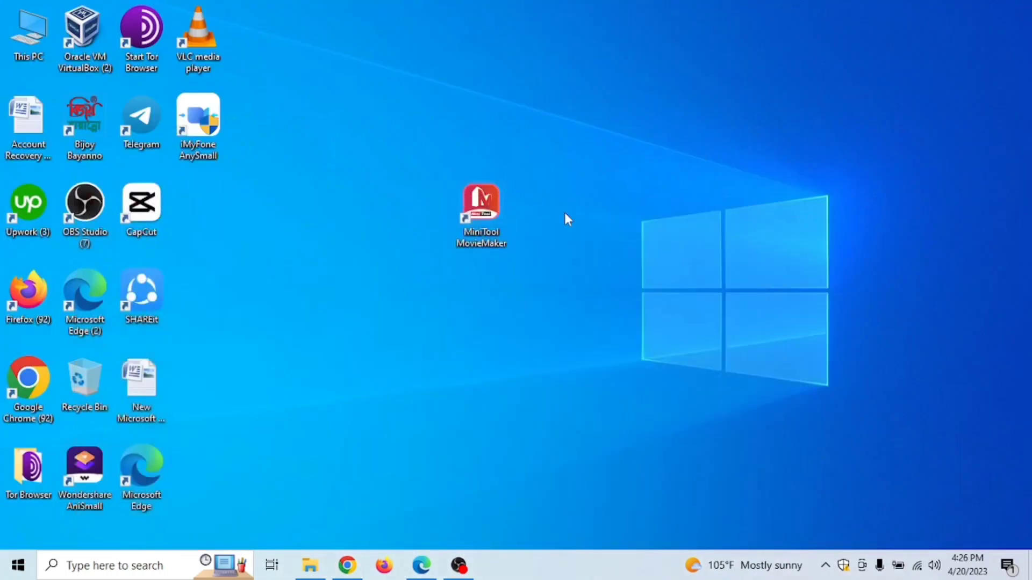
# Launch MiniTool MovieMaker from its desktop shortcut.
pyautogui.moveTo(492, 155); pyautogui.dragTo(473, 301)
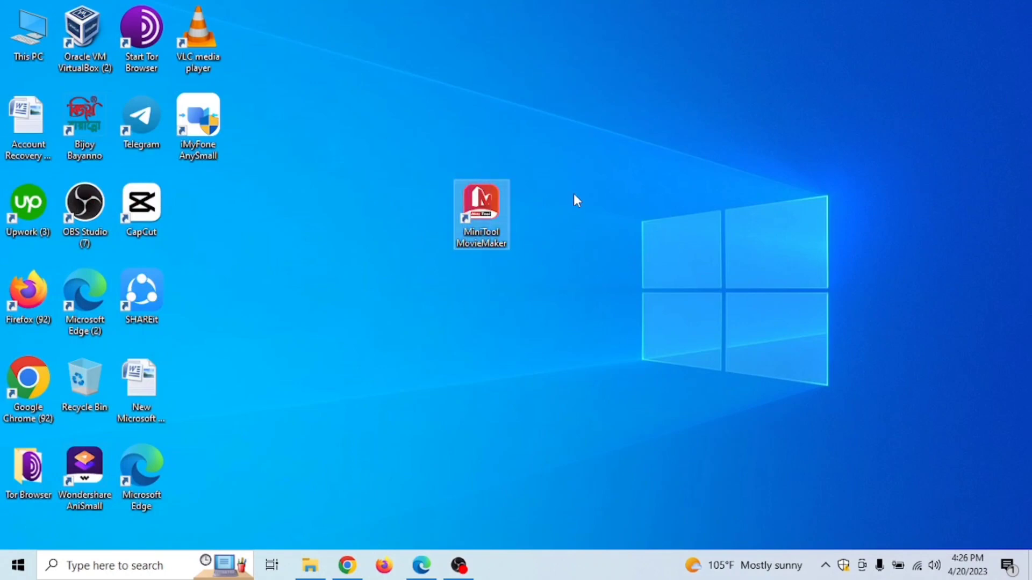
pyautogui.click(571, 194)
pyautogui.moveTo(499, 214); pyautogui.dragTo(430, 248)
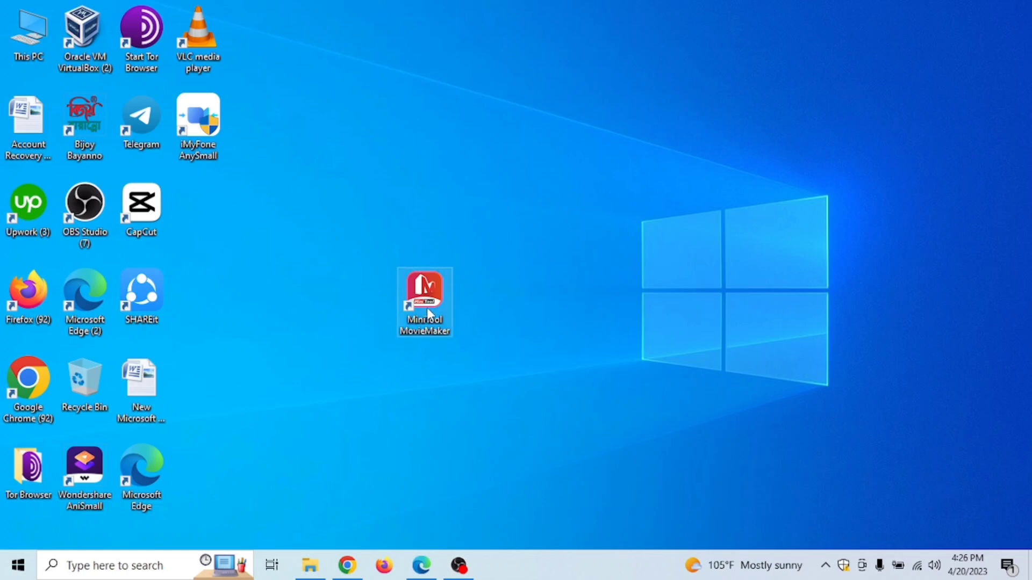
pyautogui.click(491, 193)
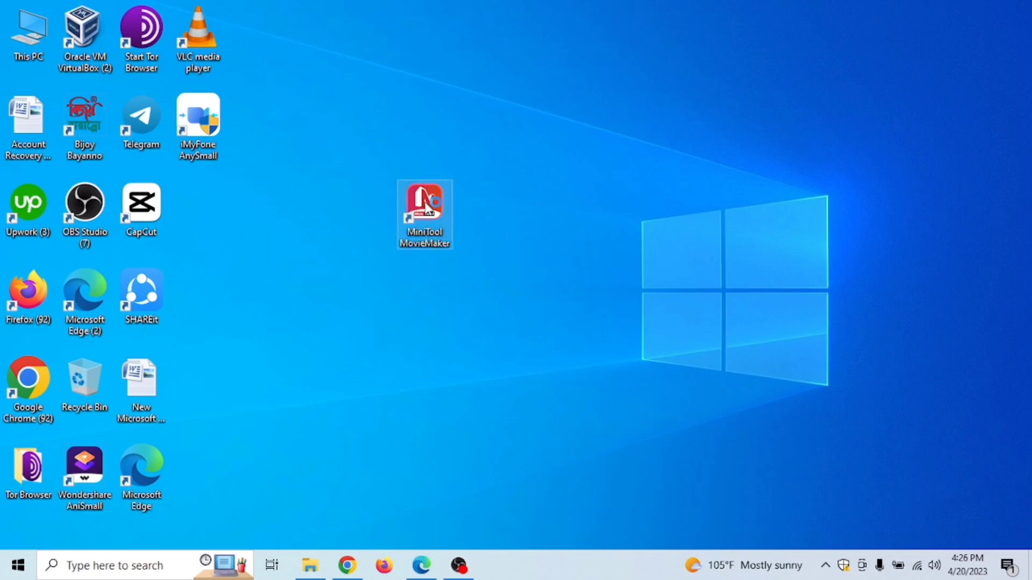
pyautogui.doubleClick(424, 200)
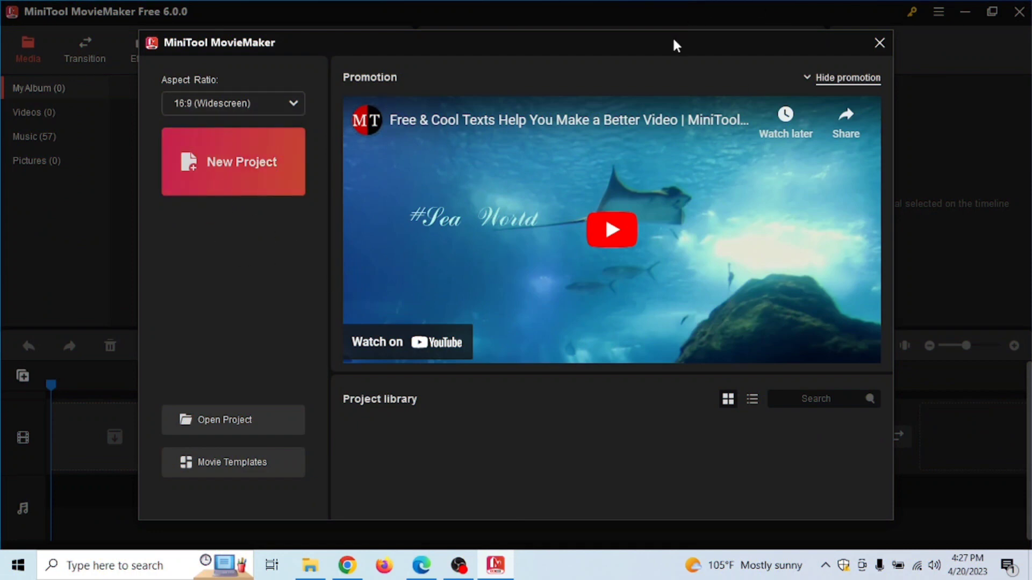
# Choose the 16:9 (Widescreen) aspect ratio in the start window and close that window.
pyautogui.moveTo(672, 40)
pyautogui.mouseDown()
pyautogui.moveTo(609, 49)
pyautogui.moveTo(657, 47)
pyautogui.mouseUp()
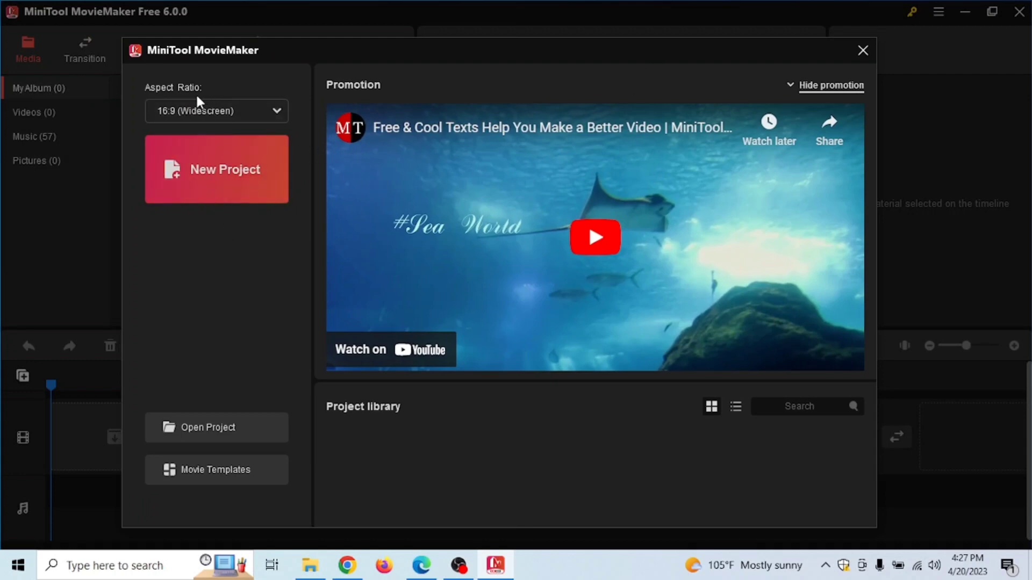
pyautogui.click(241, 113)
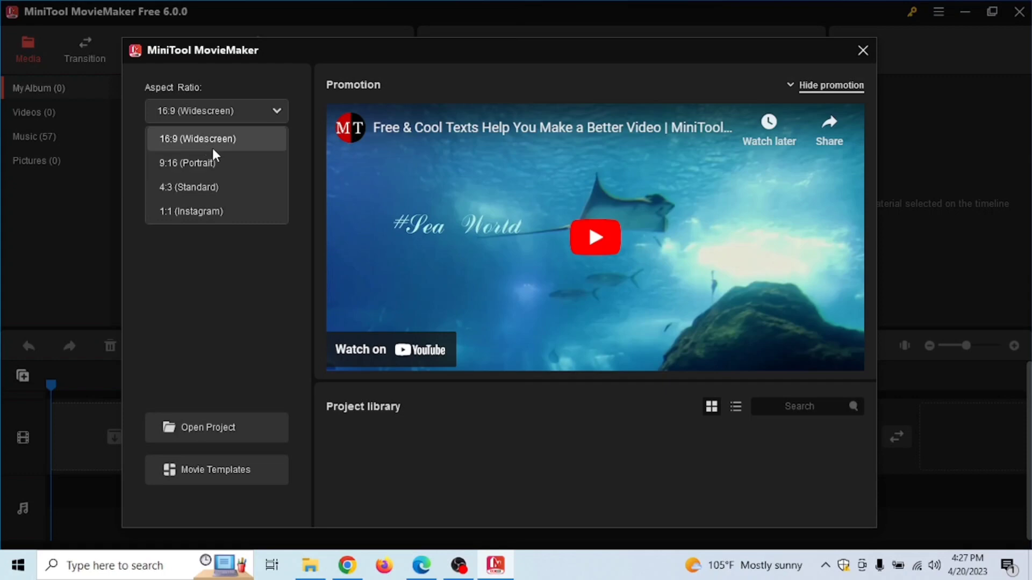
pyautogui.click(215, 111)
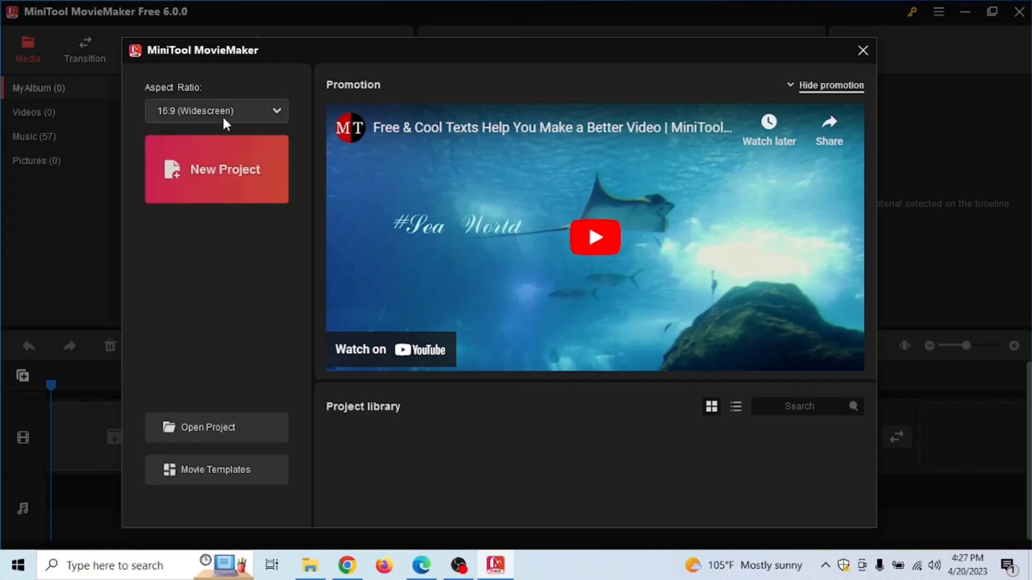
pyautogui.click(221, 113)
pyautogui.click(219, 162)
pyautogui.click(240, 109)
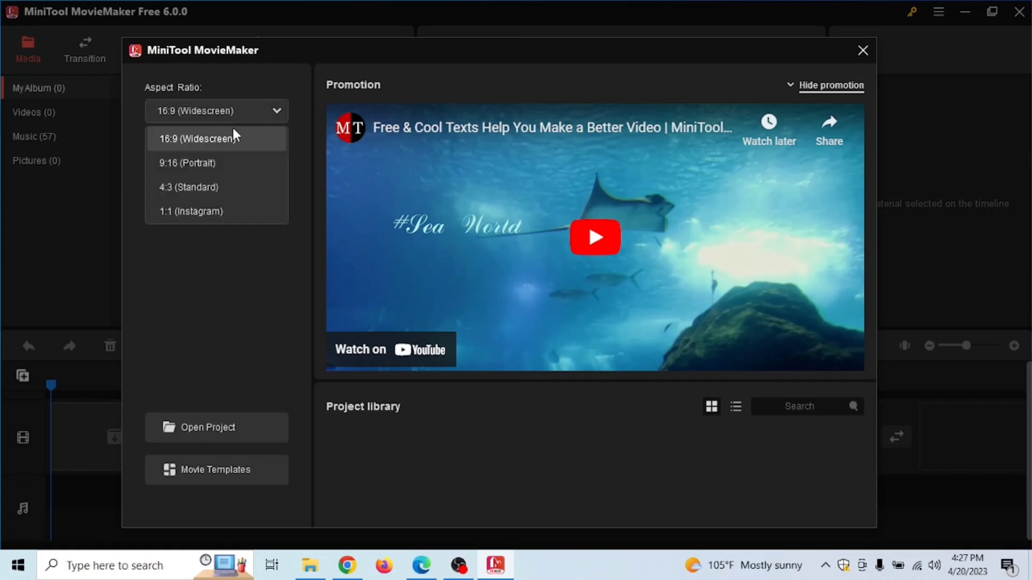
pyautogui.click(233, 131)
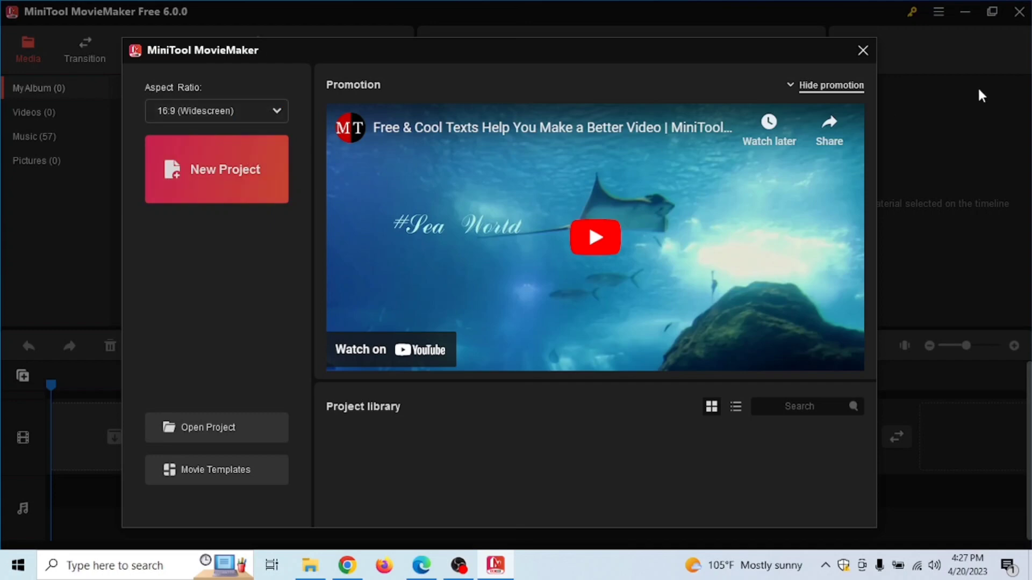
pyautogui.click(864, 50)
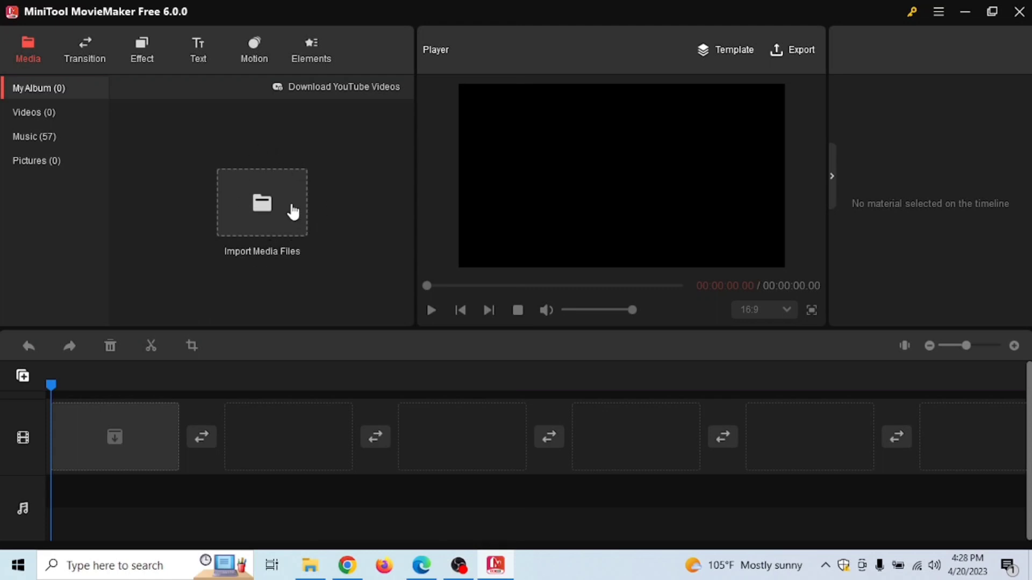
# Import the pexels video, snake_PNG4068, fish_PNG25161 and the shark image from the Downloads folder into the media album.
pyautogui.click(260, 212)
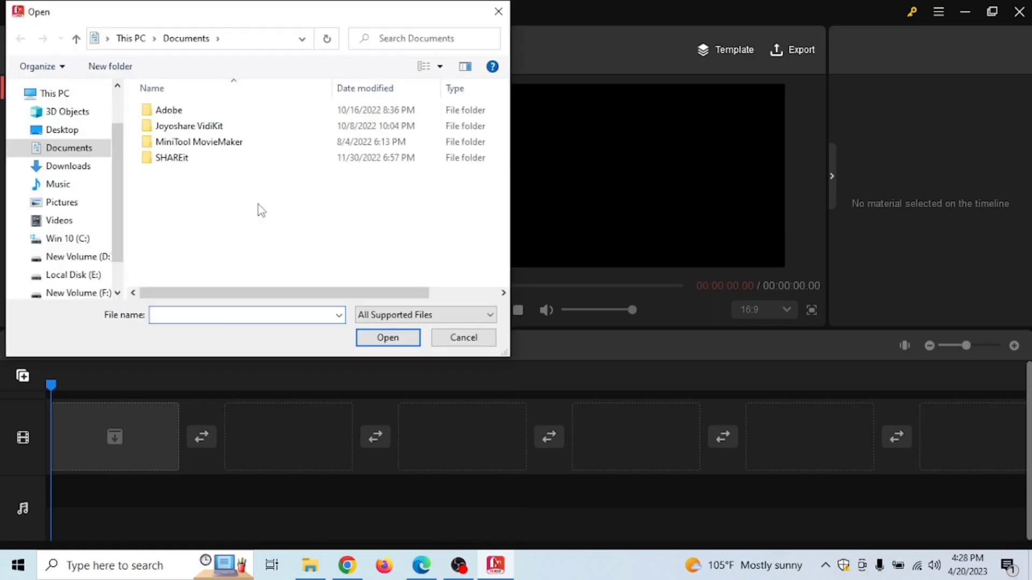
pyautogui.scroll(1, 82, 210)
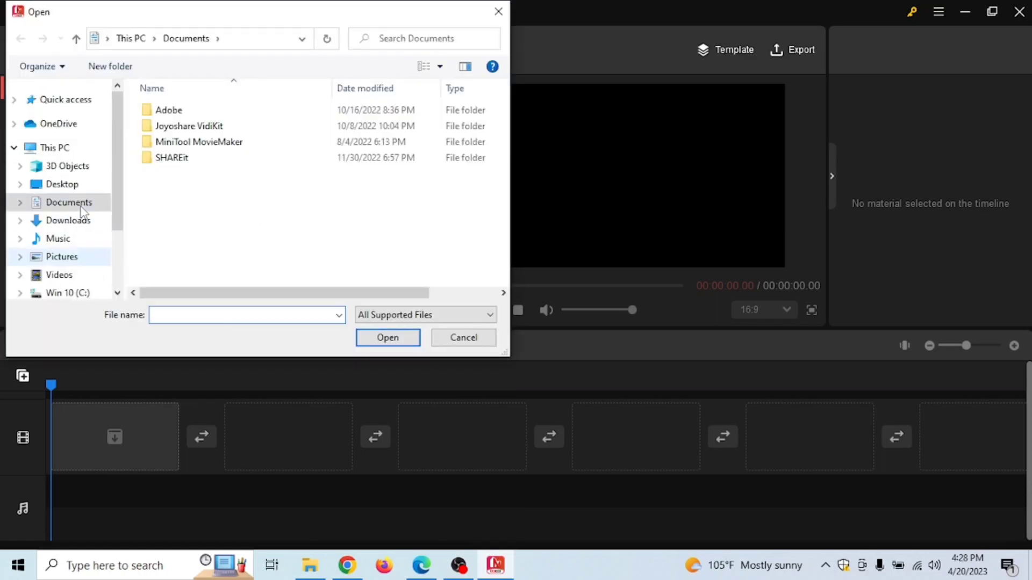
pyautogui.click(86, 220)
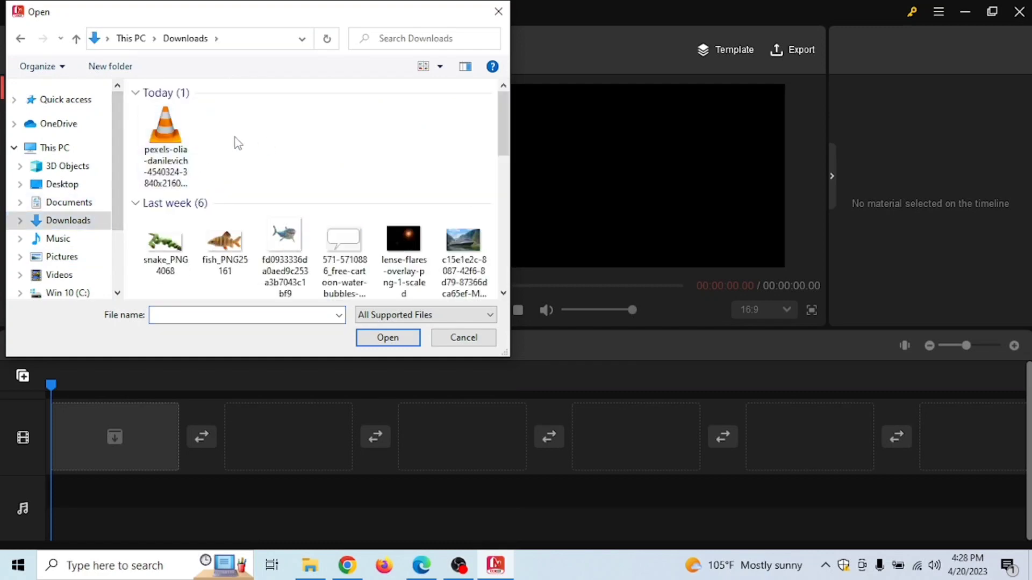
pyautogui.click(164, 150)
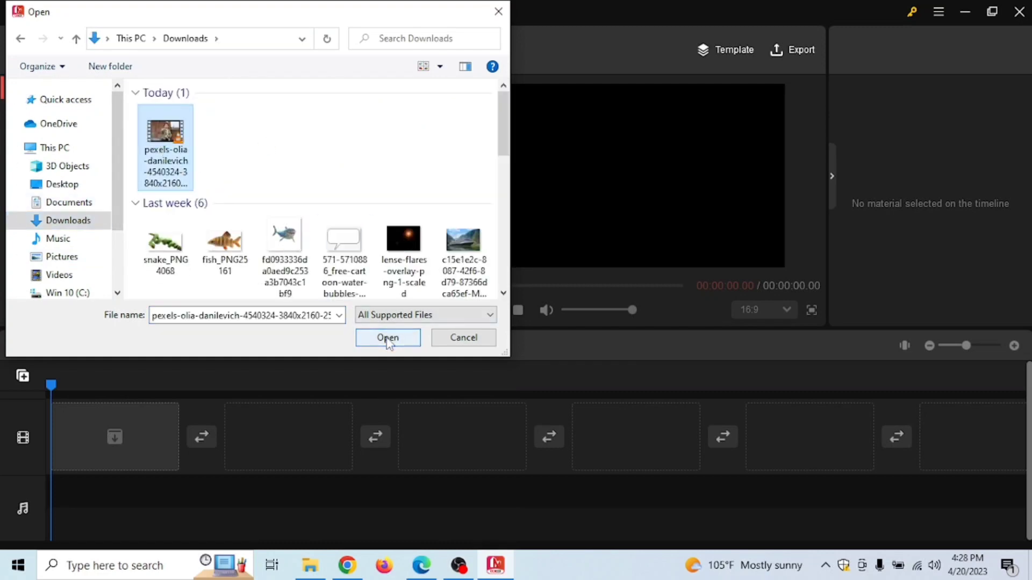
pyautogui.keyDown('ctrl'); pyautogui.click(223, 244); pyautogui.keyUp('ctrl')
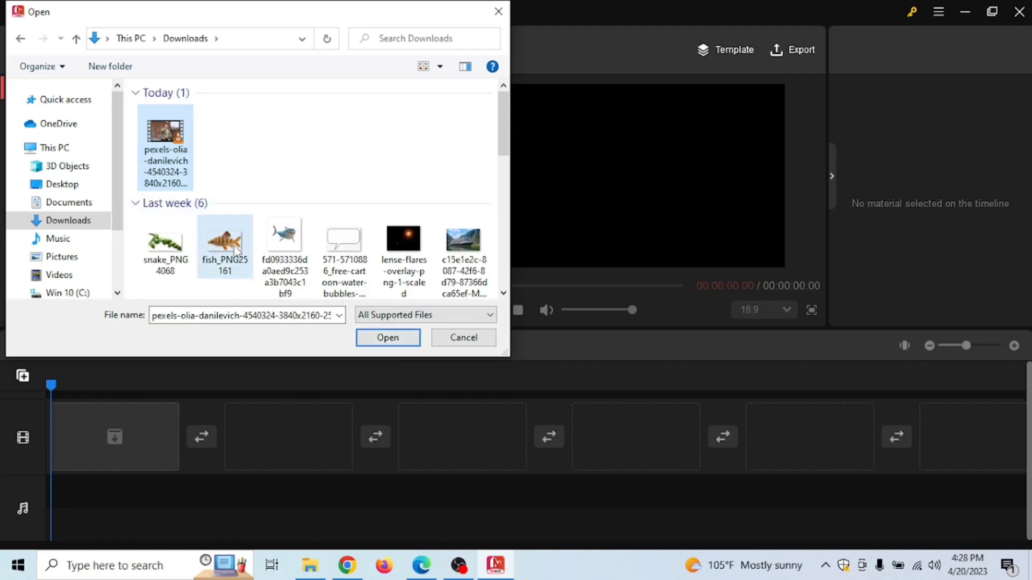
pyautogui.keyDown('ctrl'); pyautogui.click(279, 242); pyautogui.keyUp('ctrl')
pyautogui.keyDown('ctrl'); pyautogui.click(166, 239); pyautogui.keyUp('ctrl')
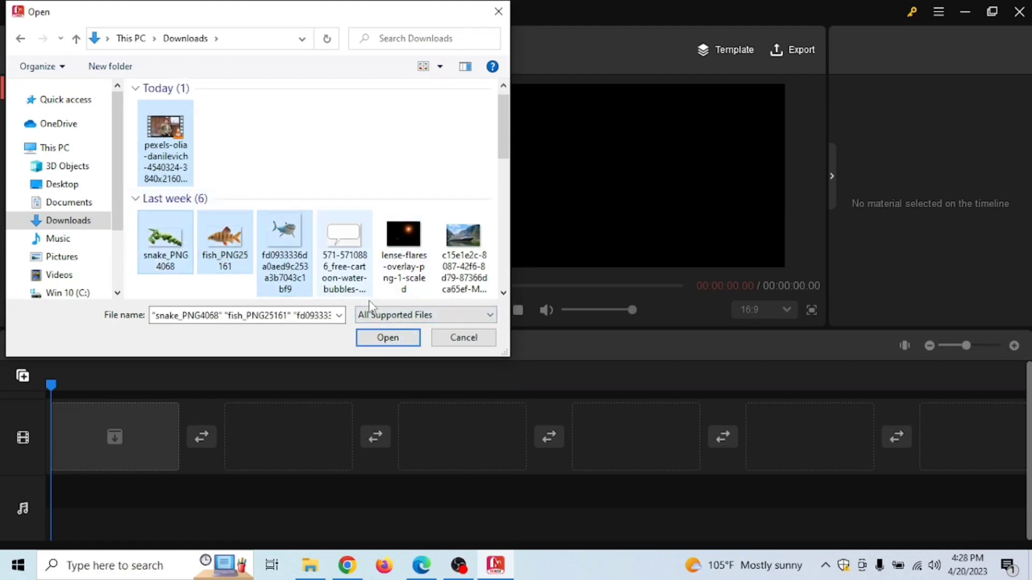
pyautogui.click(373, 342)
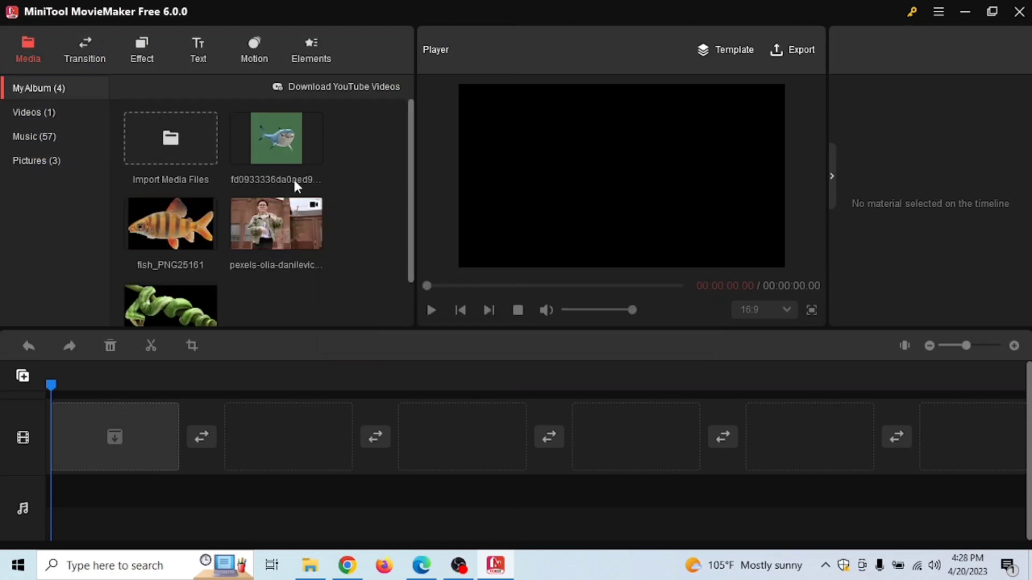
# Add the imported pexels video to the start of the timeline's video track.
pyautogui.moveTo(253, 176)
pyautogui.scroll(-1, 286, 225)
pyautogui.scroll(1, 286, 228)
pyautogui.moveTo(312, 223)
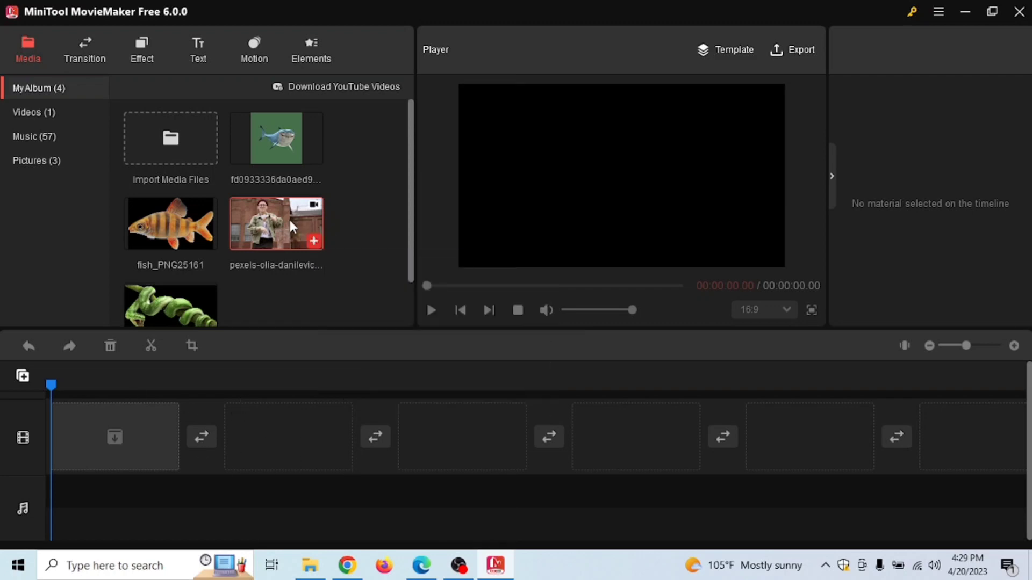
pyautogui.click(315, 241)
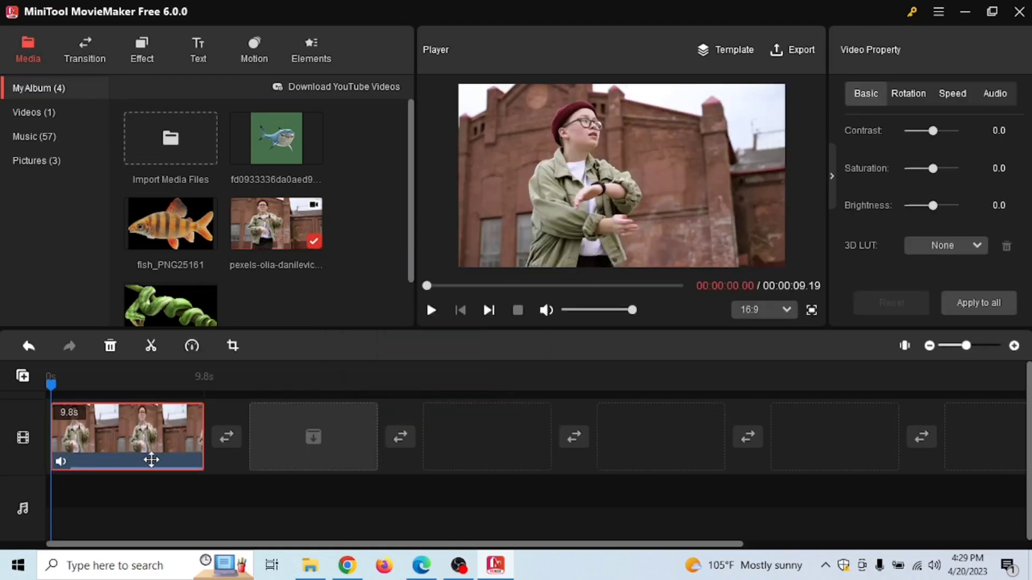
pyautogui.click(203, 442)
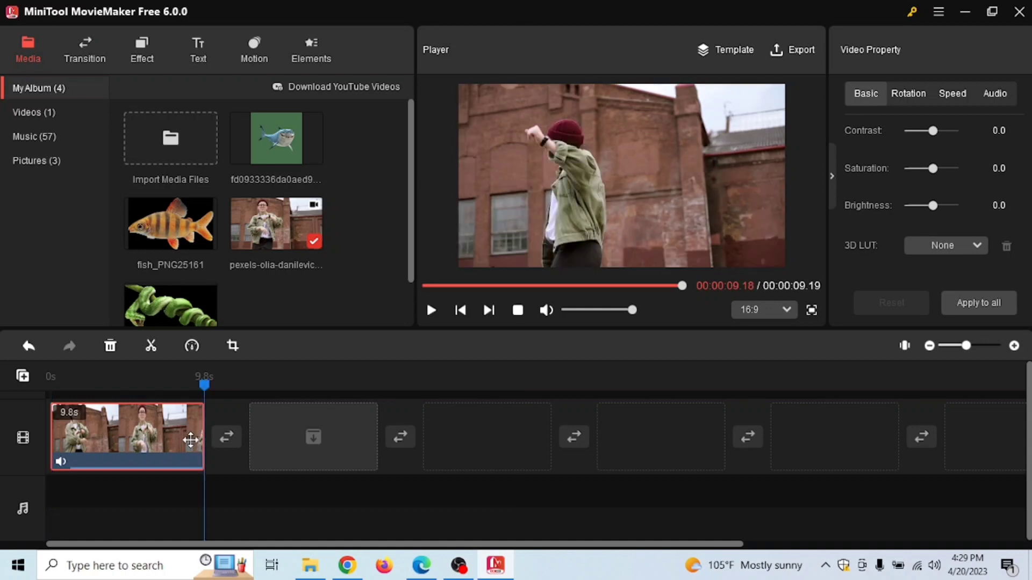
pyautogui.moveTo(965, 346); pyautogui.dragTo(978, 347)
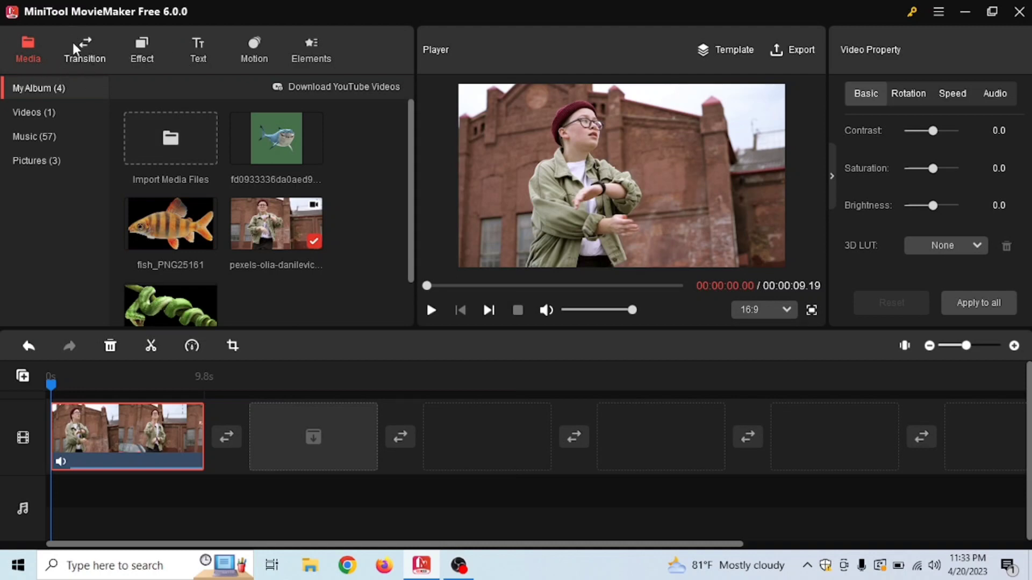
# Look through the complete list of available transitions.
pyautogui.click(84, 58)
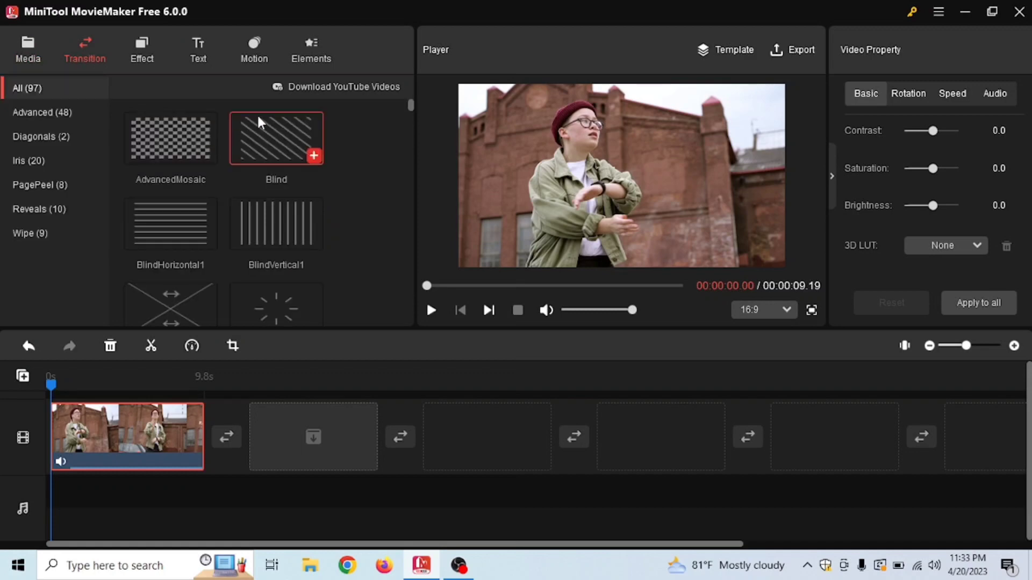
pyautogui.scroll(-3, 279, 180)
pyautogui.scroll(3, 283, 187)
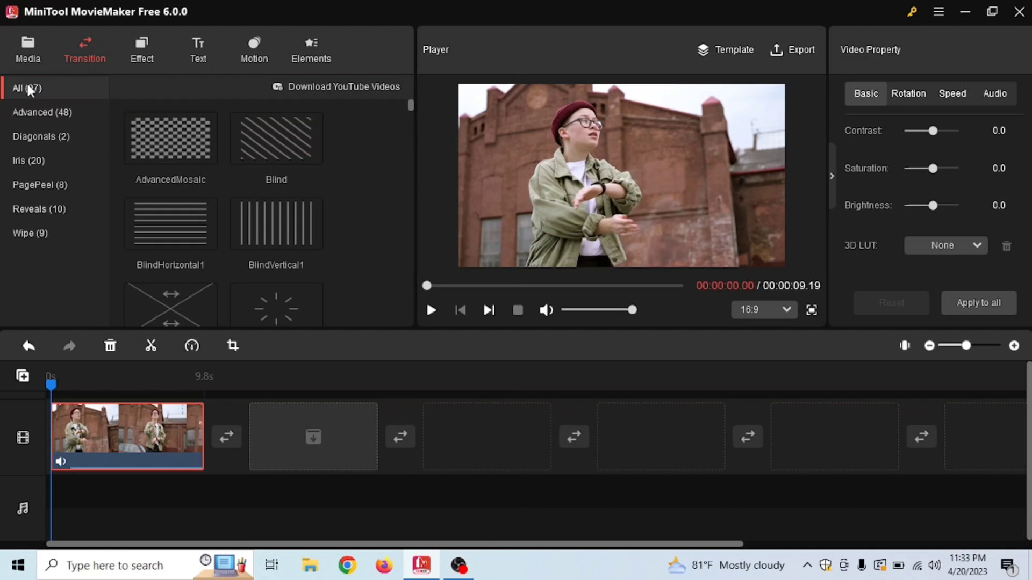
pyautogui.scroll(-5, 256, 213)
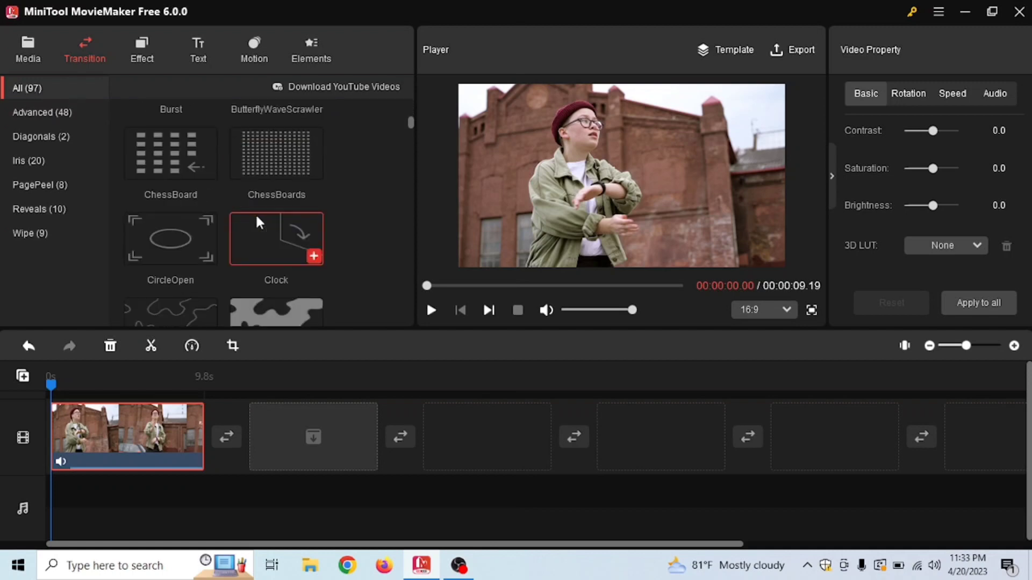
pyautogui.scroll(-10, 256, 215)
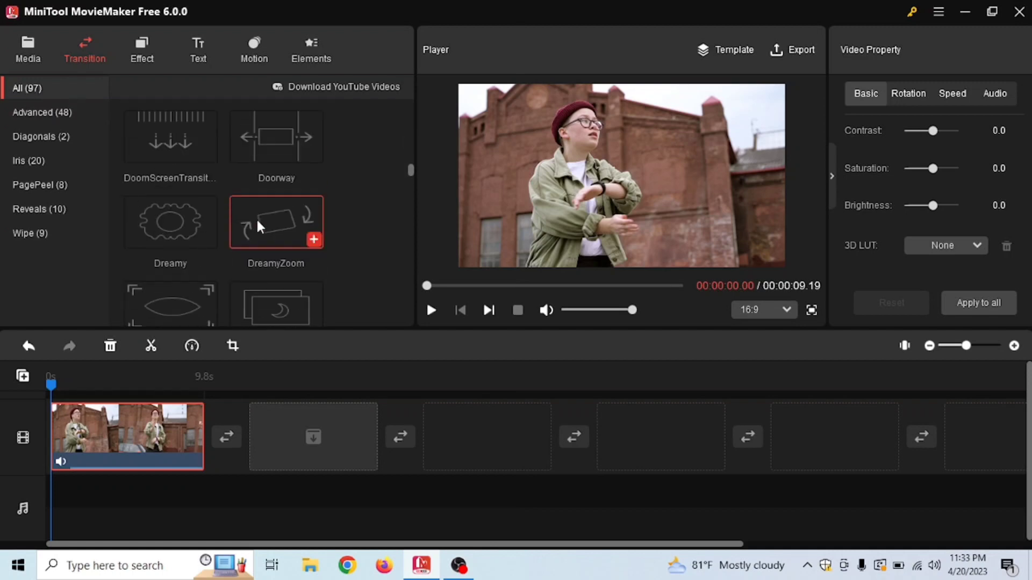
pyautogui.scroll(-6, 260, 223)
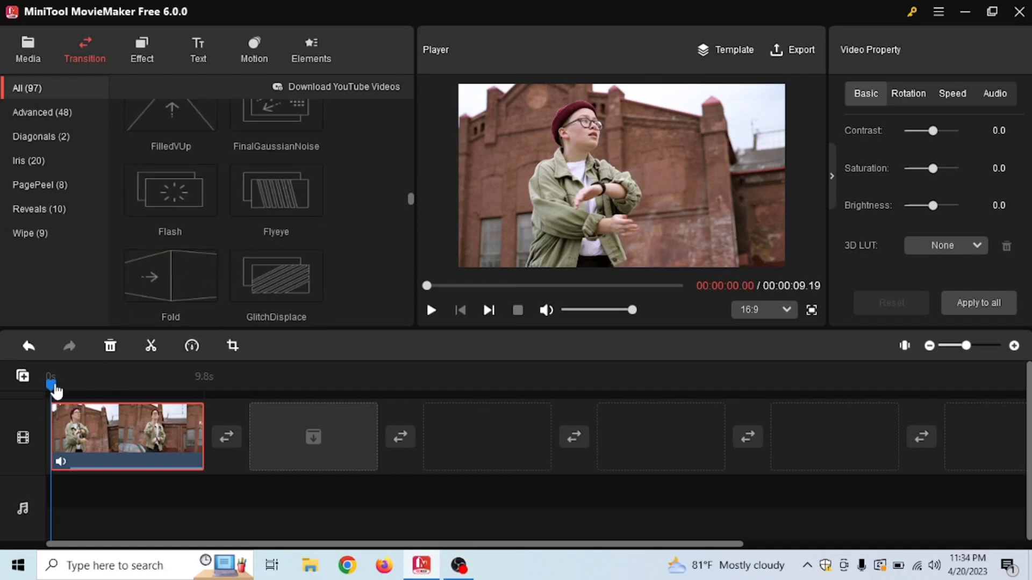
# Split the video clip on the timeline at 00:00:04.15.
pyautogui.click(52, 384)
pyautogui.moveTo(54, 384); pyautogui.dragTo(123, 385)
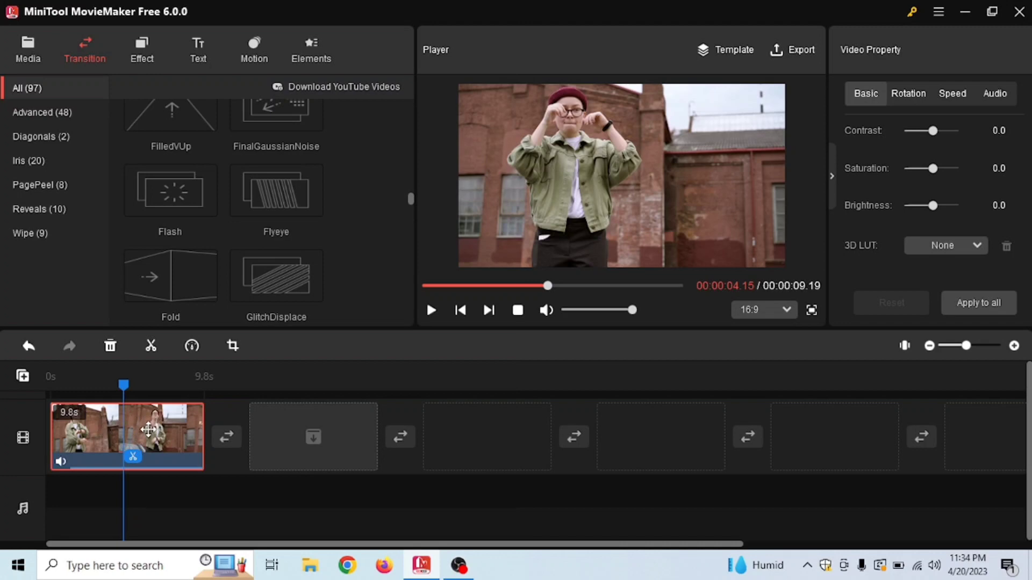
pyautogui.click(132, 457)
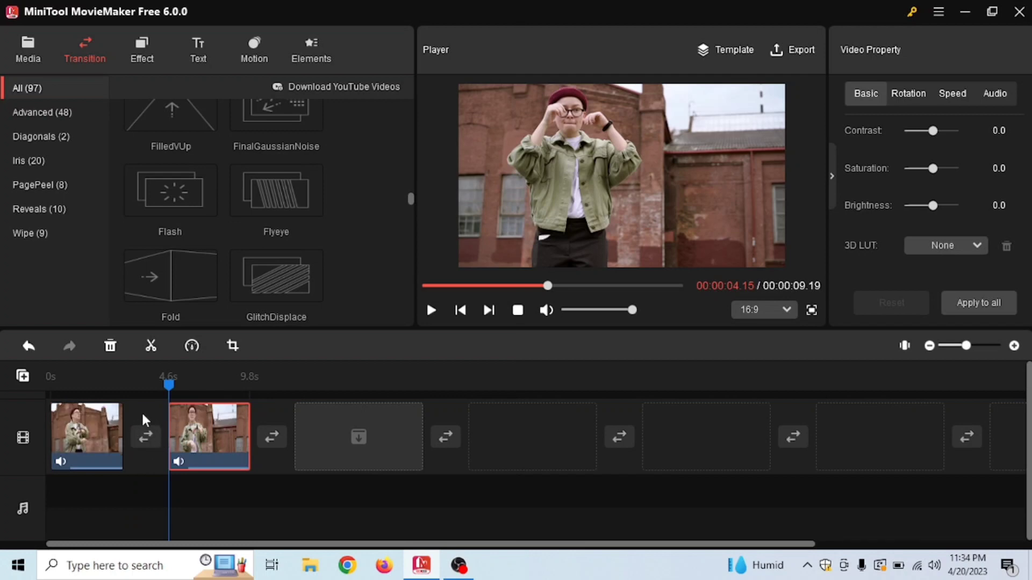
# Add the Dissolve transition between the two halves of the split video clip on the timeline.
pyautogui.scroll(5, 296, 217)
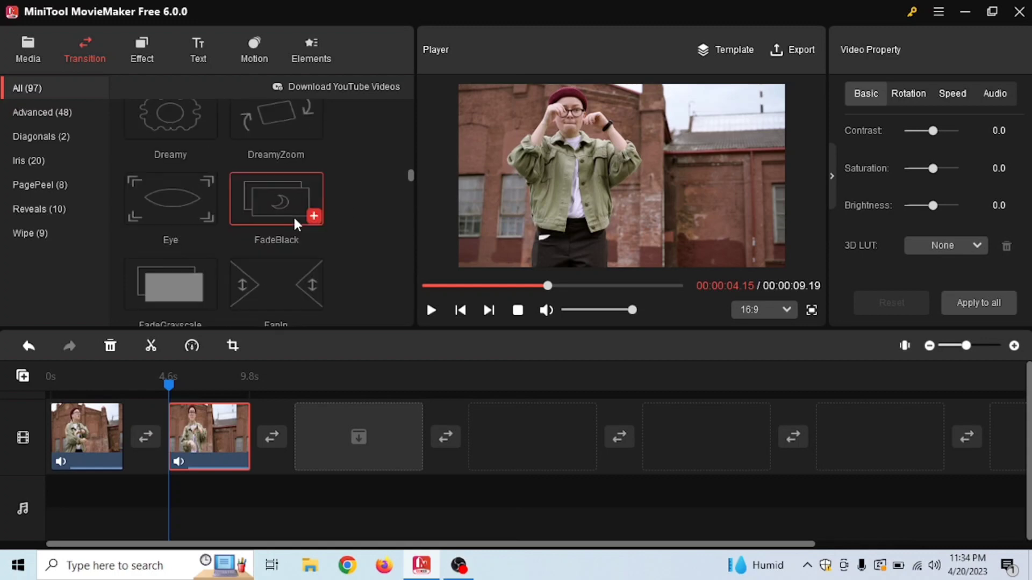
pyautogui.scroll(3, 322, 267)
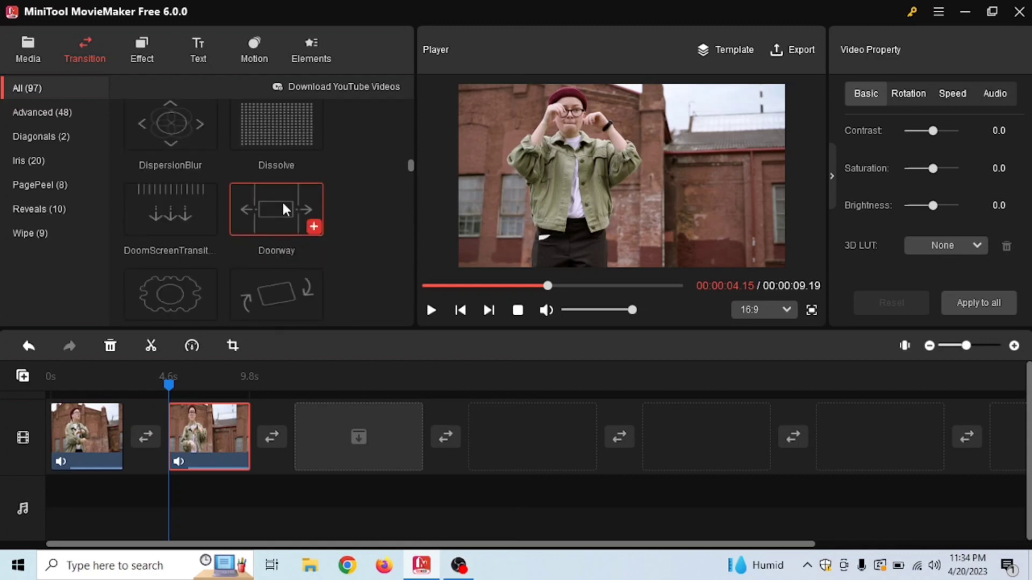
pyautogui.scroll(1, 283, 209)
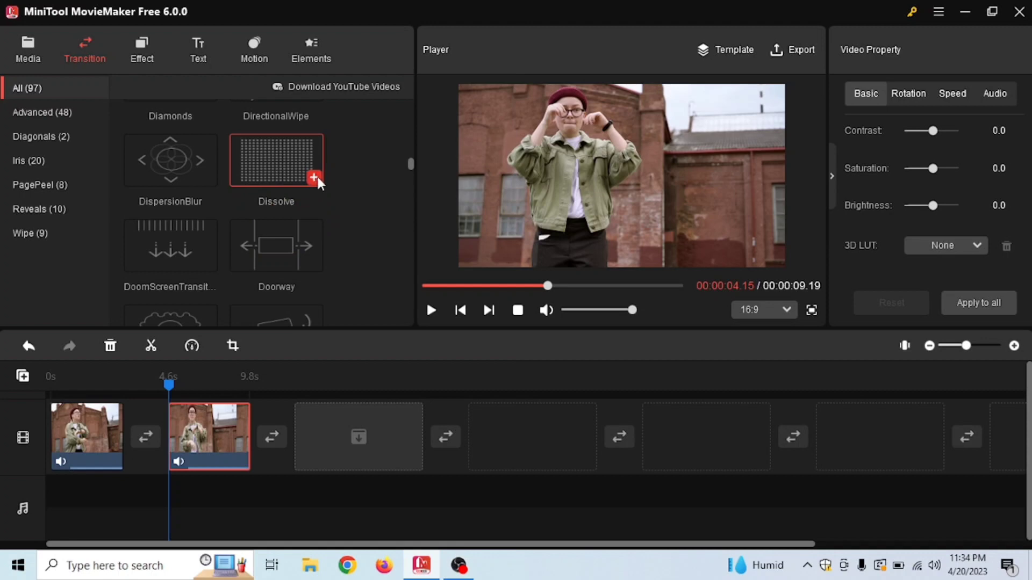
pyautogui.moveTo(317, 183); pyautogui.dragTo(140, 436)
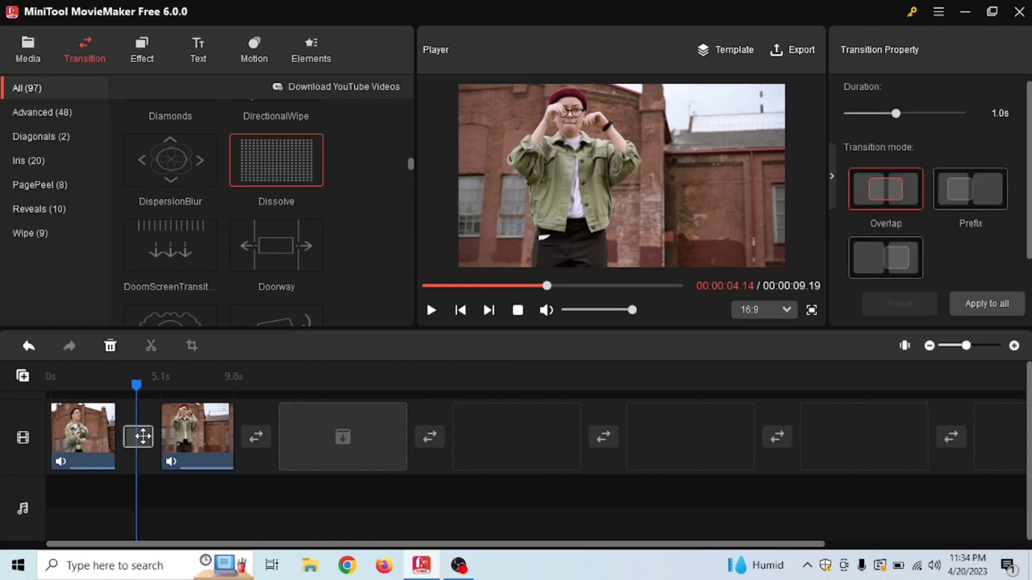
# Preview the Dissolve transition by playing the video from 00:00:03.13 until past the cut, and pause playback.
pyautogui.moveTo(136, 385); pyautogui.dragTo(106, 385)
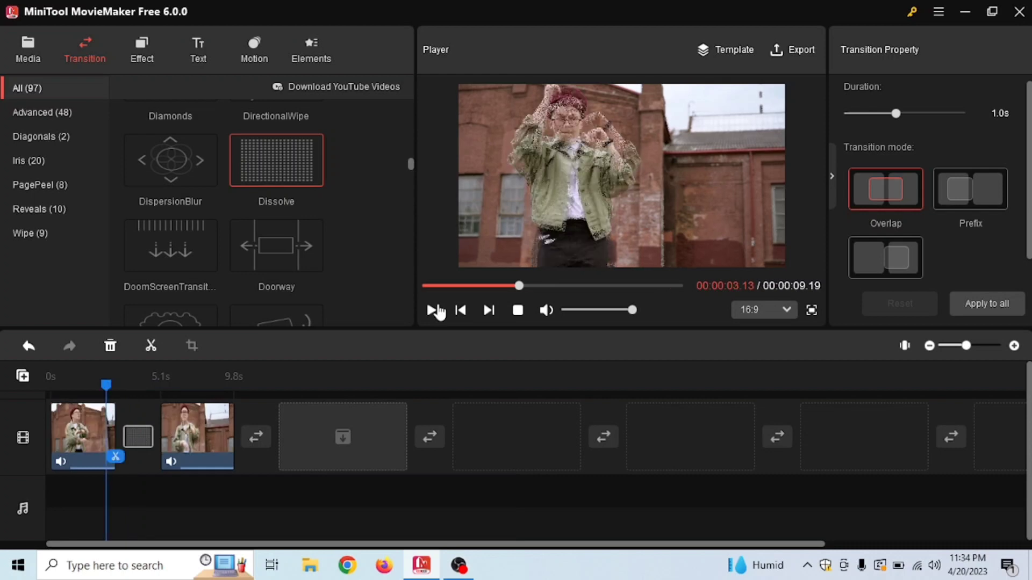
pyautogui.click(433, 311)
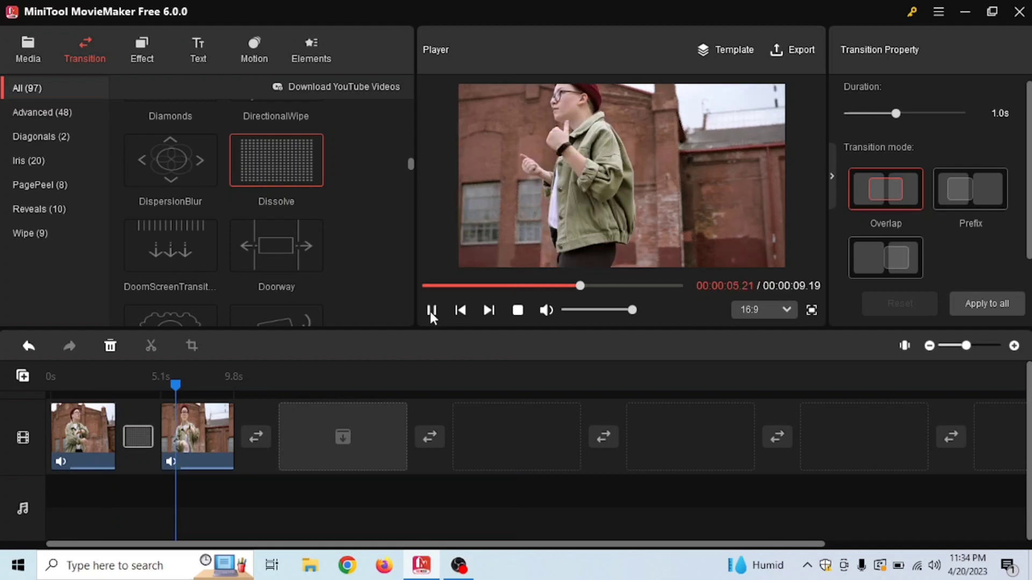
pyautogui.click(431, 312)
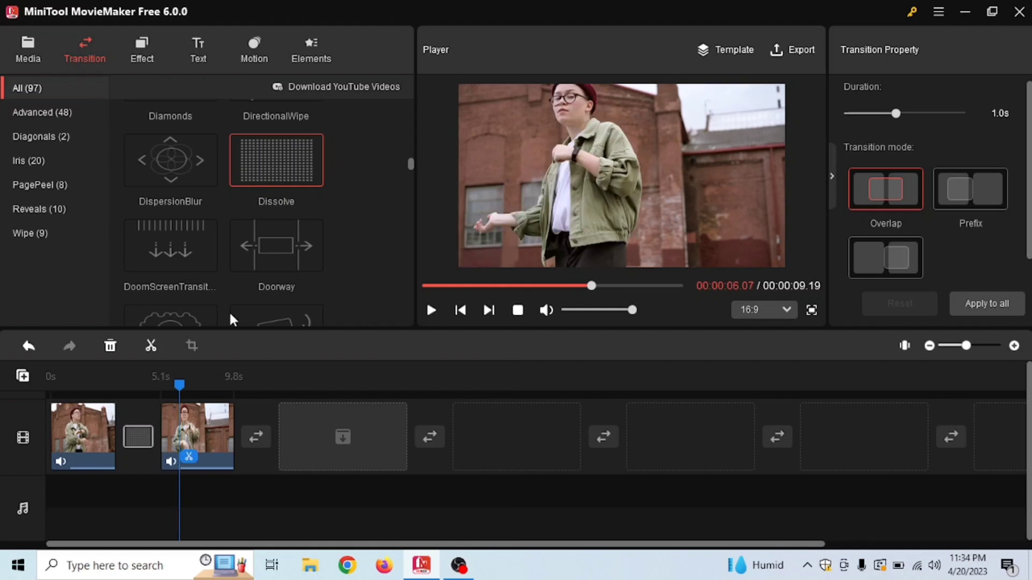
# Look through the complete list of available video effects.
pyautogui.click(142, 51)
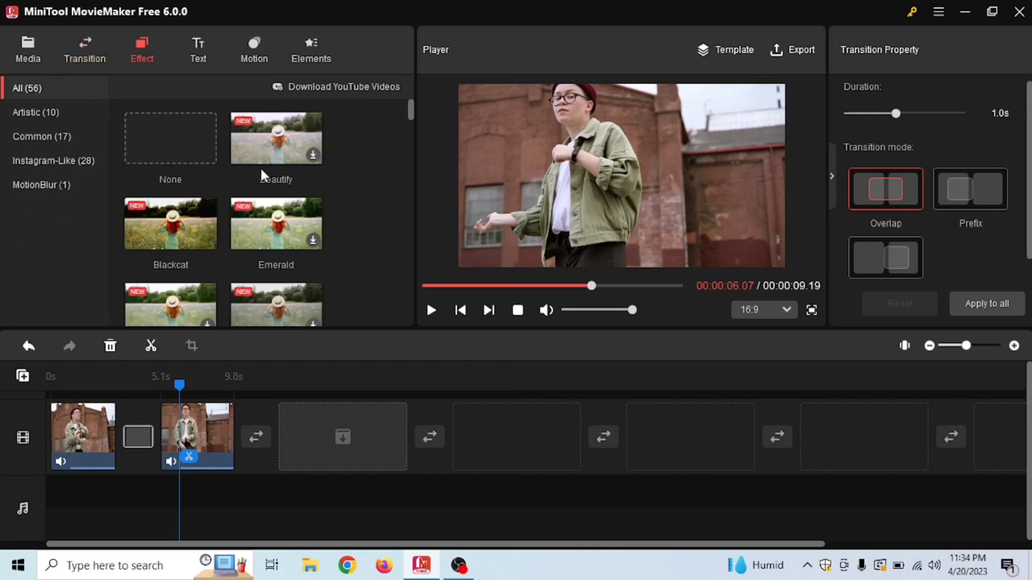
pyautogui.scroll(-3, 262, 171)
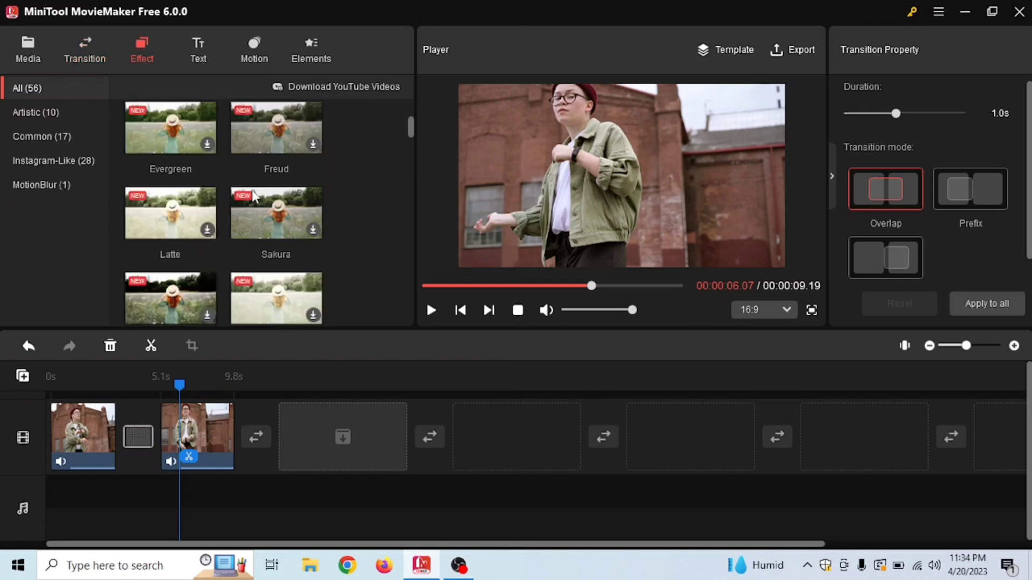
pyautogui.scroll(-3, 254, 196)
pyautogui.scroll(-2, 203, 195)
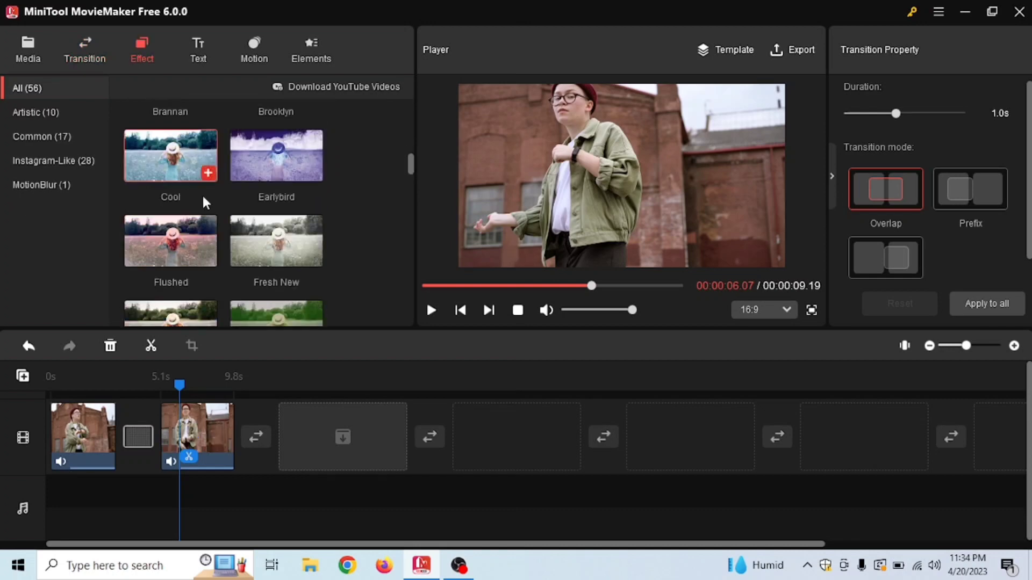
pyautogui.scroll(-3, 223, 225)
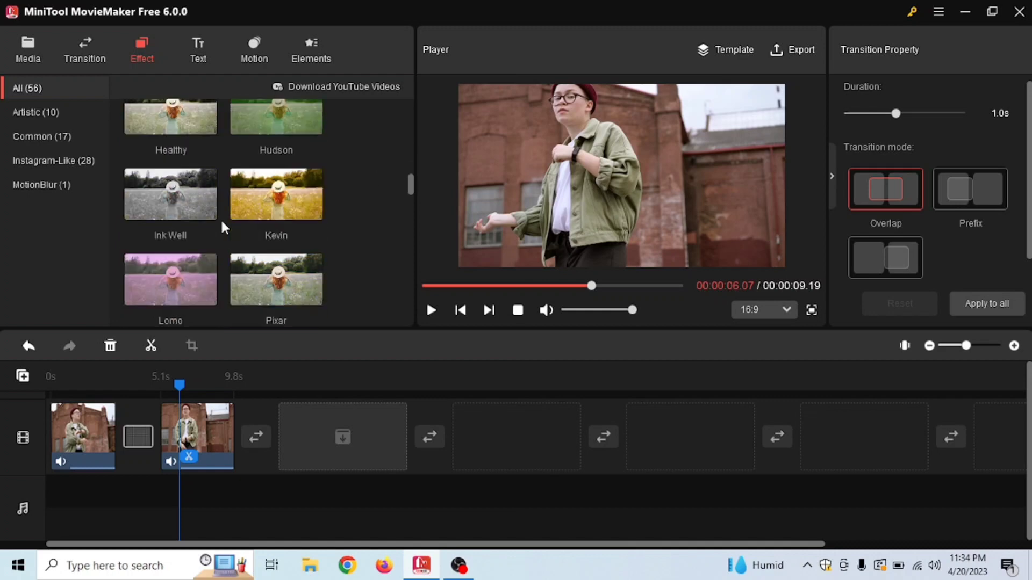
pyautogui.scroll(-2, 224, 231)
pyautogui.scroll(10, 224, 233)
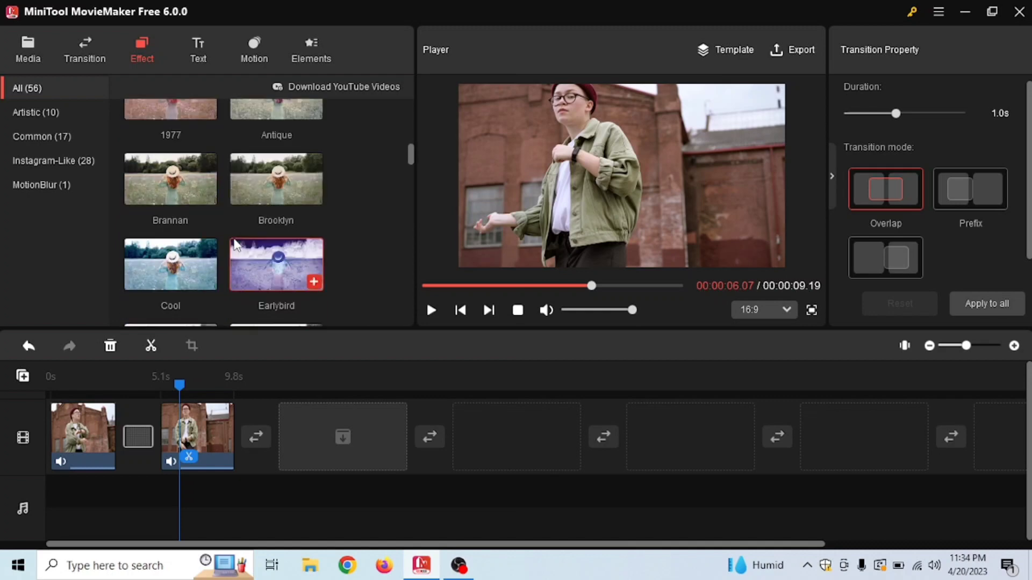
pyautogui.scroll(-4, 252, 236)
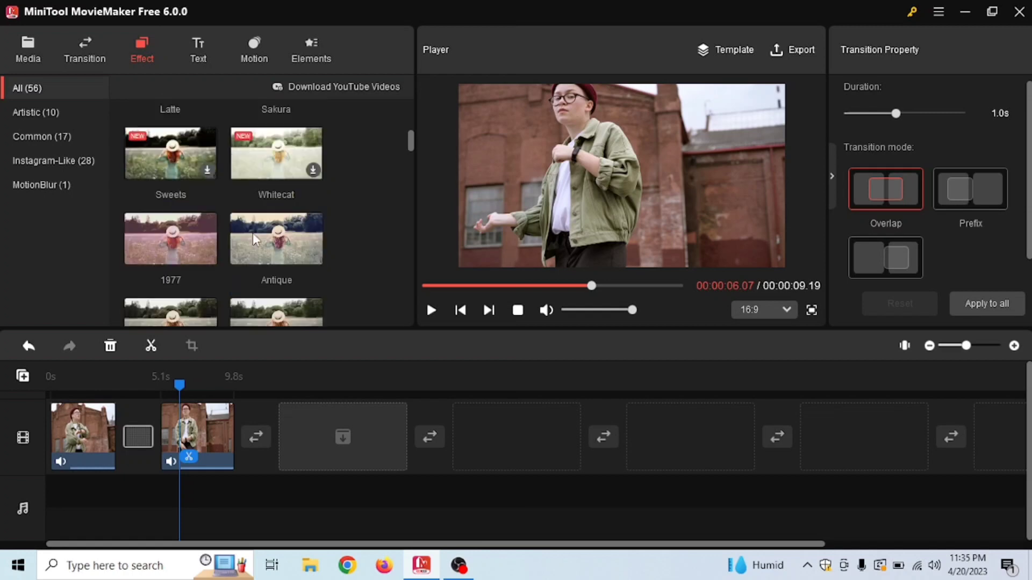
pyautogui.scroll(-5, 252, 233)
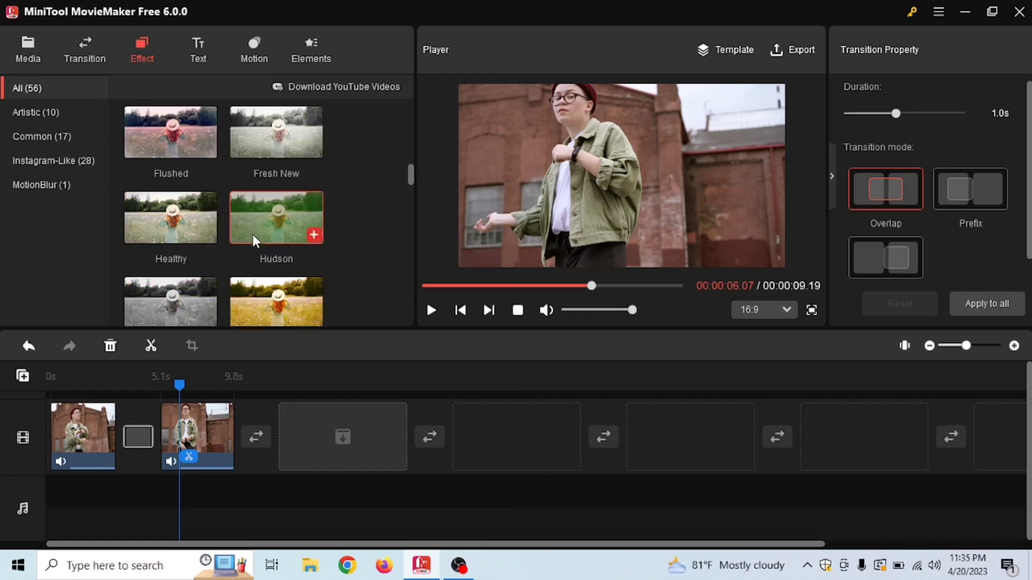
pyautogui.scroll(-8, 253, 234)
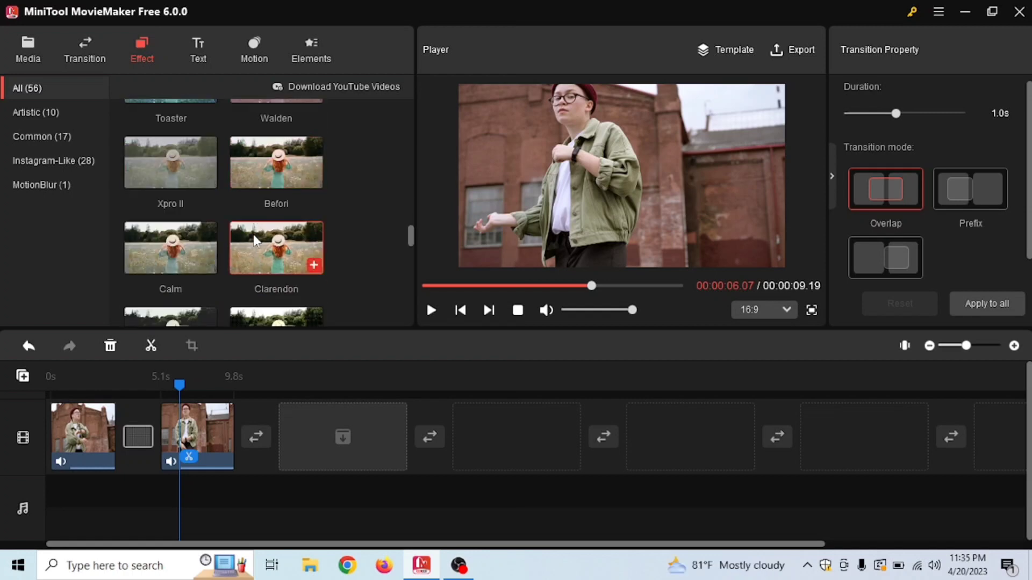
pyautogui.scroll(-10, 254, 236)
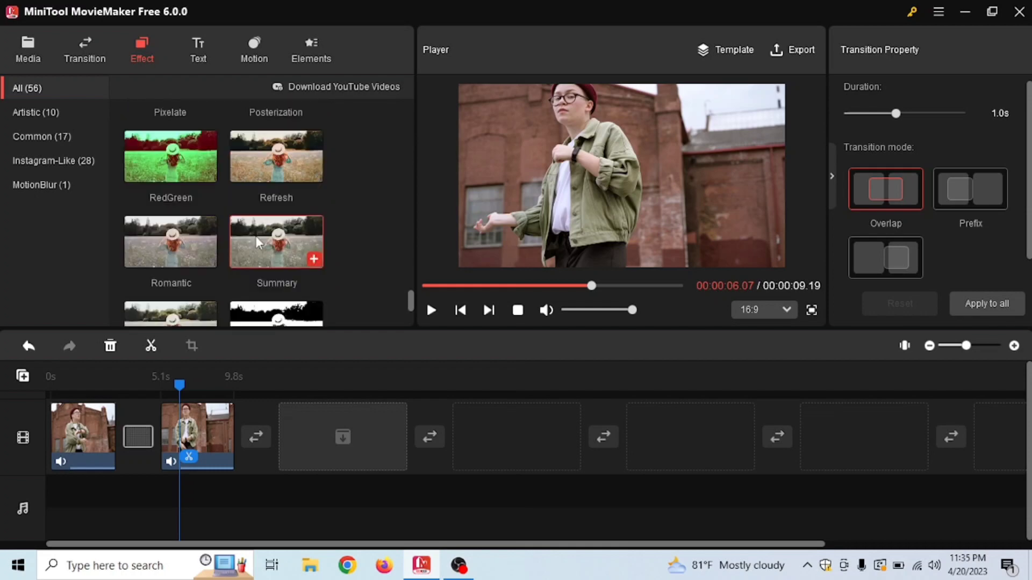
pyautogui.scroll(8, 257, 239)
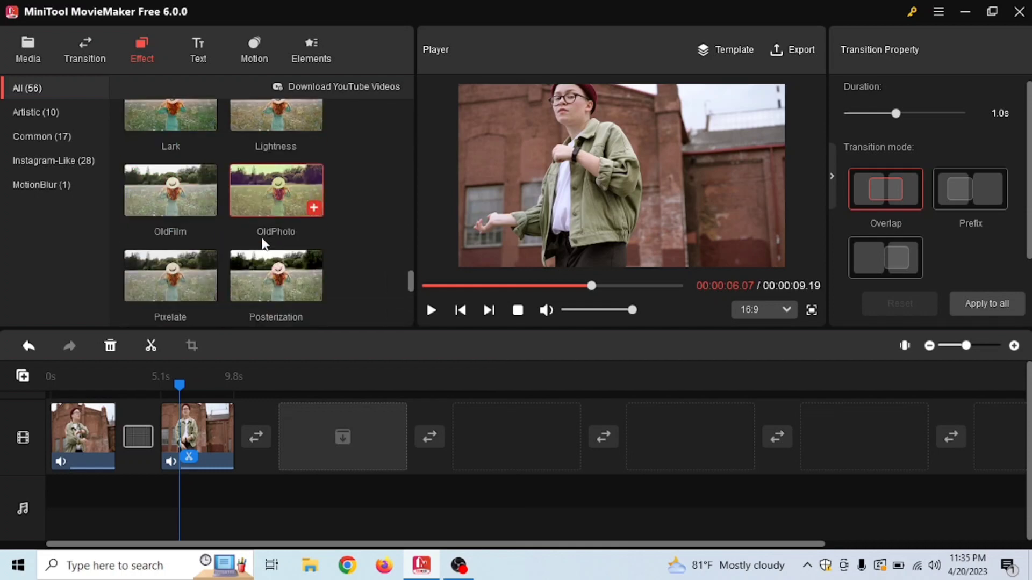
pyautogui.scroll(8, 267, 231)
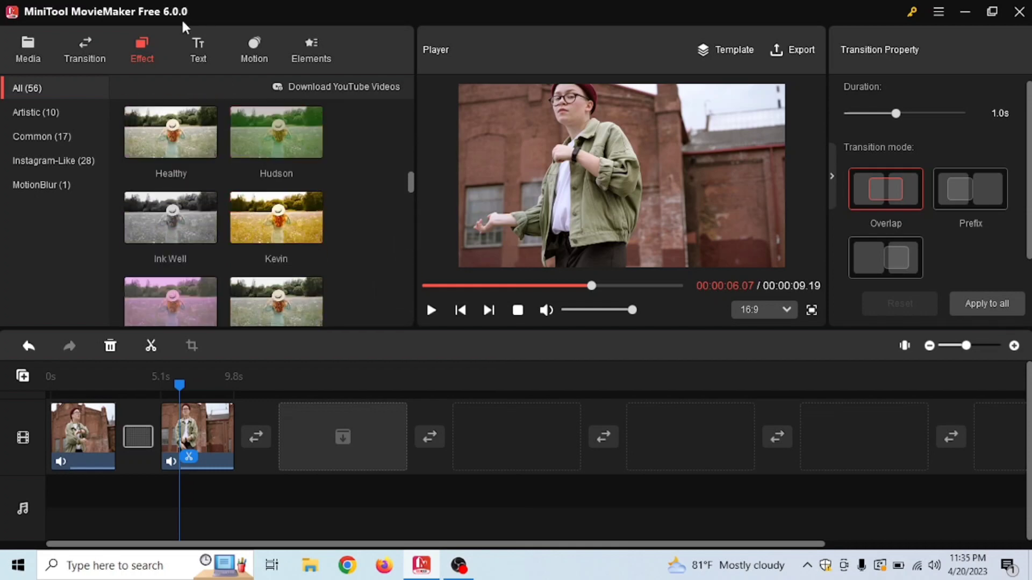
# Download the Caption27 text template and add it above the second clip at 00:00:06.07.
pyautogui.click(197, 54)
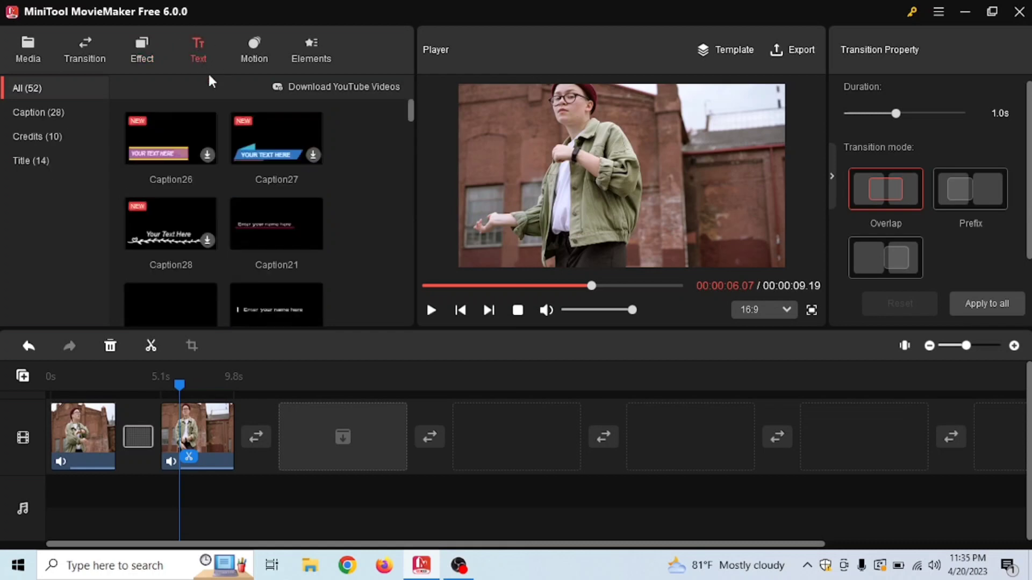
pyautogui.scroll(-6, 201, 184)
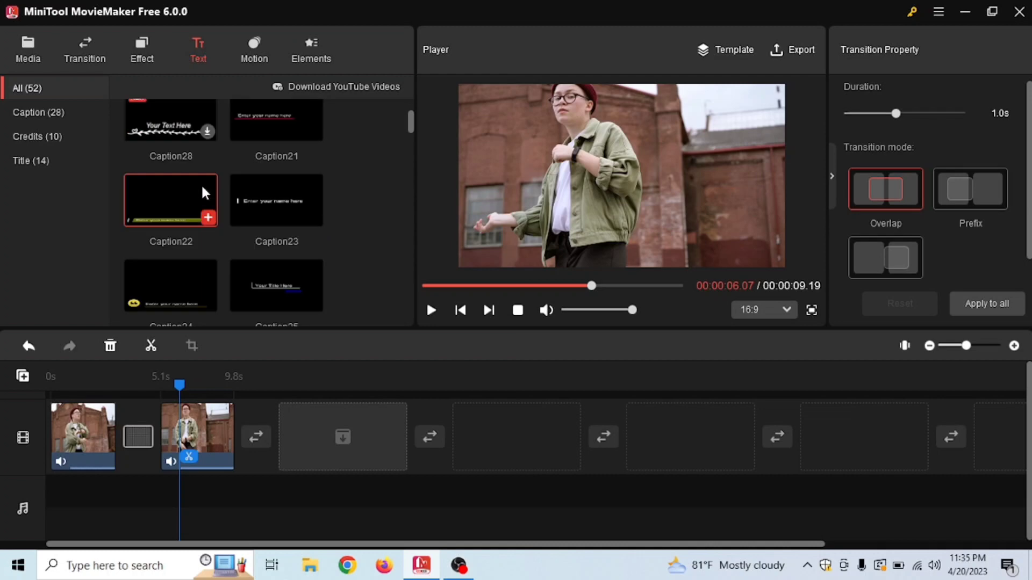
pyautogui.scroll(-5, 204, 191)
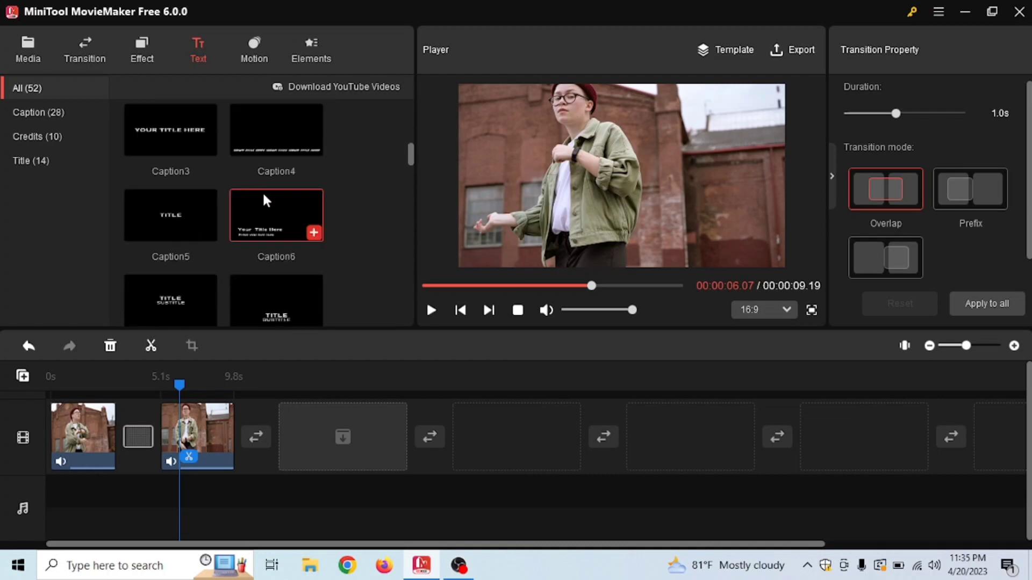
pyautogui.scroll(-4, 194, 200)
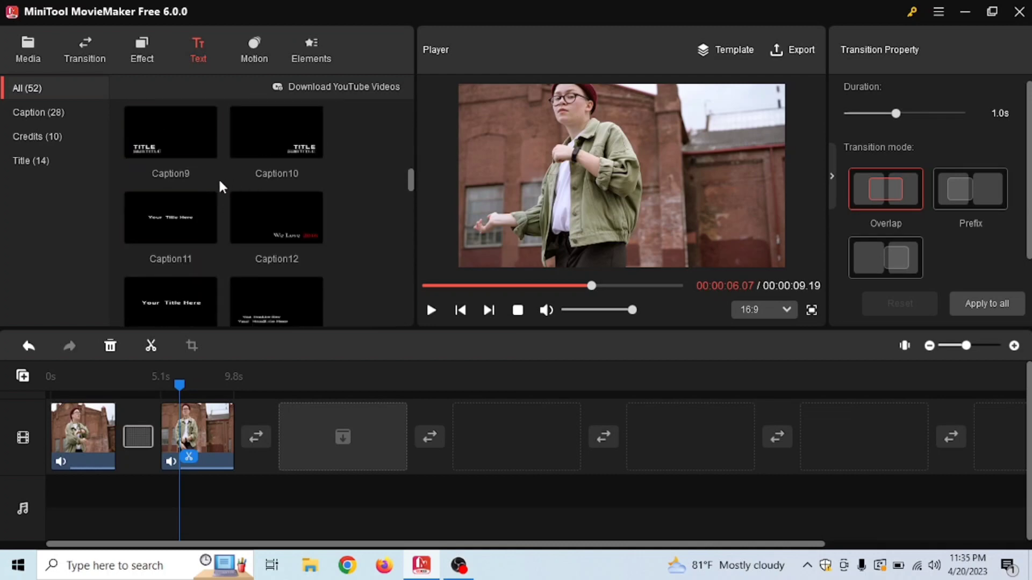
pyautogui.scroll(10, 225, 186)
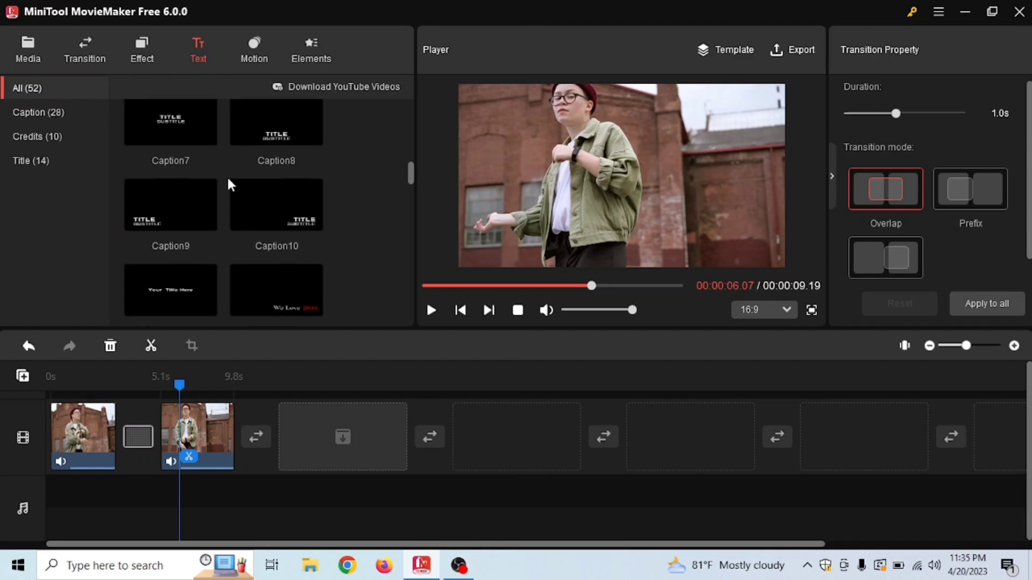
pyautogui.scroll(4, 217, 172)
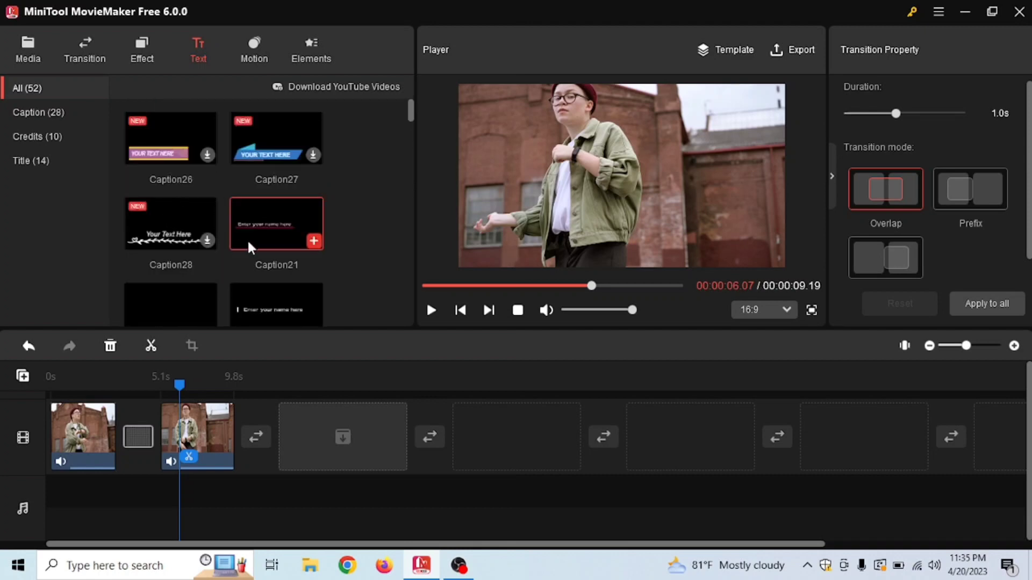
pyautogui.moveTo(299, 236)
pyautogui.scroll(-2, 264, 220)
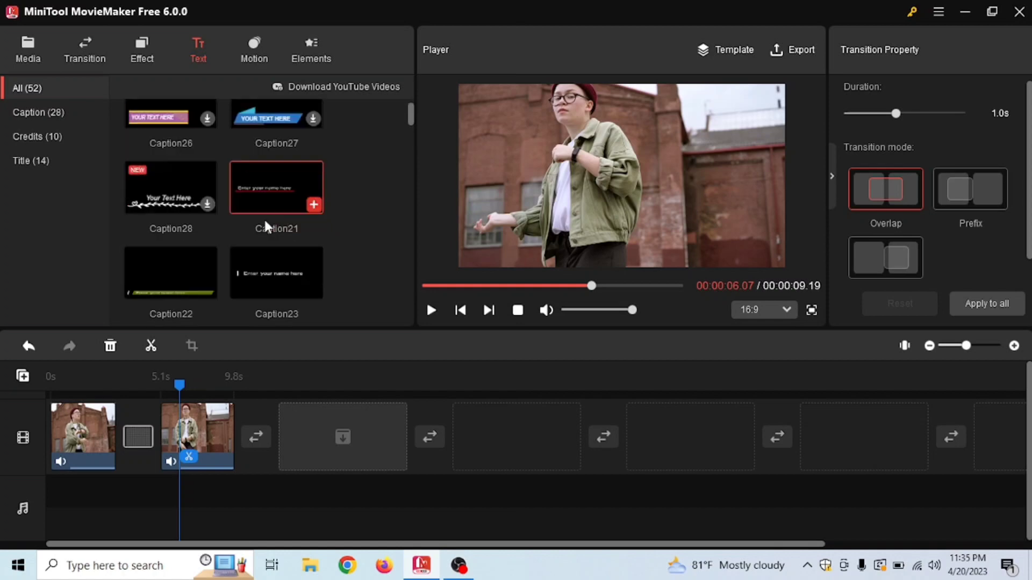
pyautogui.scroll(2, 263, 217)
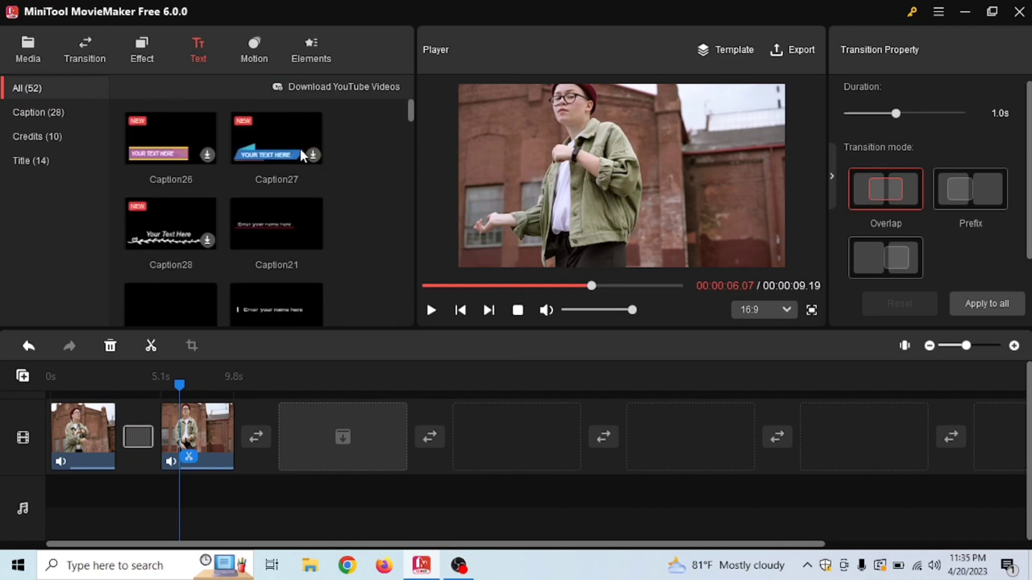
pyautogui.click(314, 155)
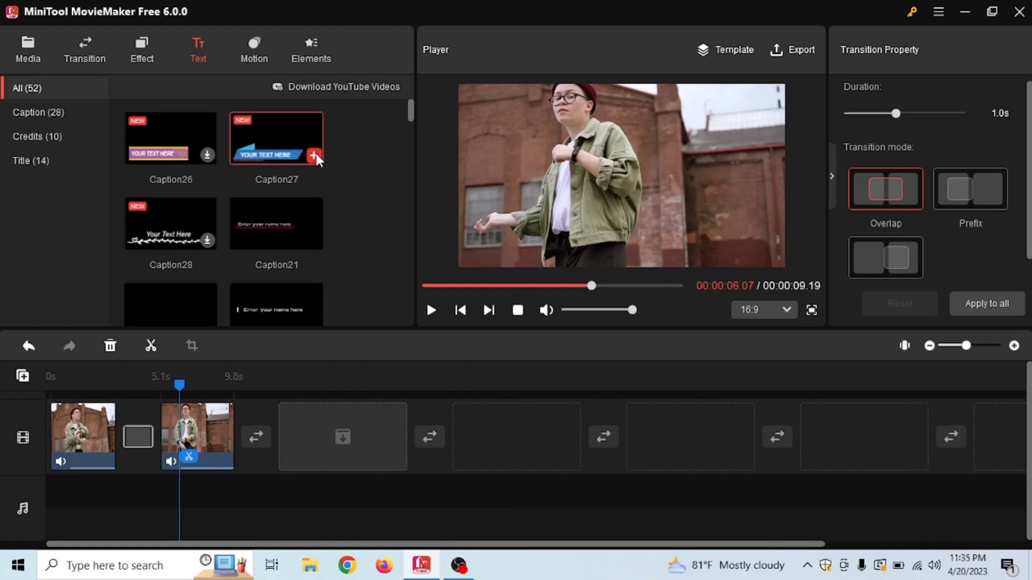
pyautogui.click(315, 154)
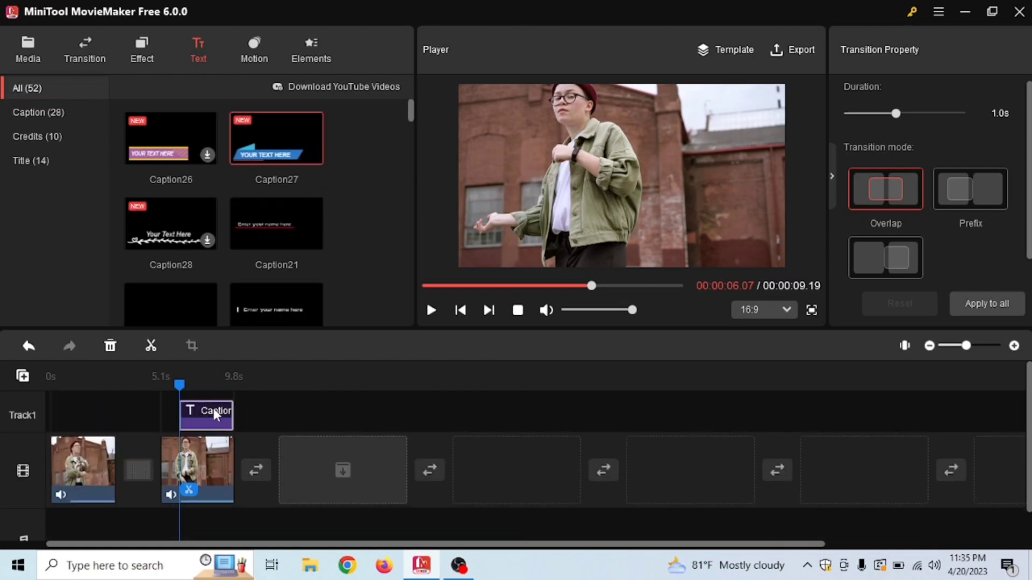
# Replace the caption's placeholder text with the channel name and place the banner, reduced in size, in the lower-left corner of the video frame.
pyautogui.click(214, 408)
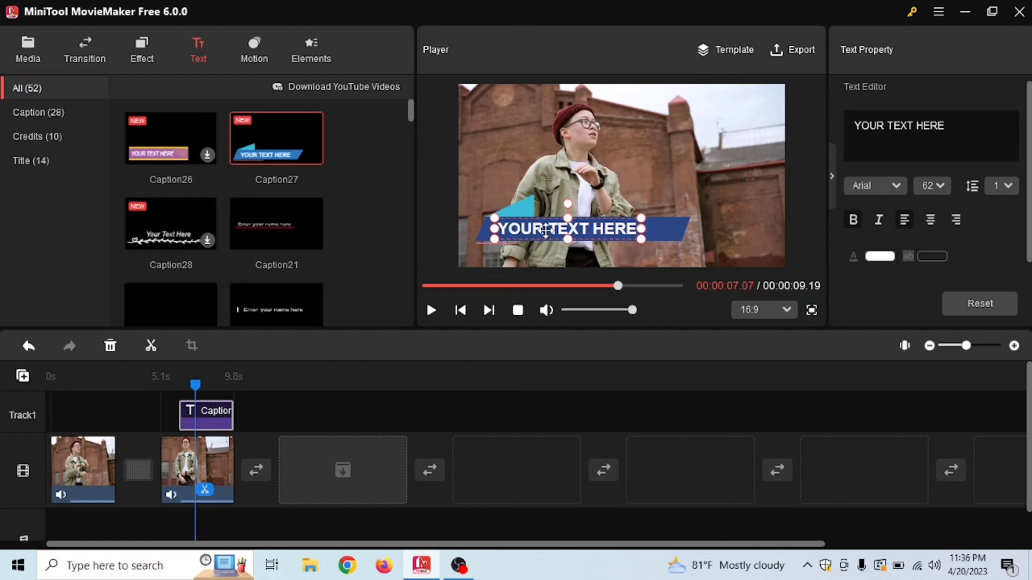
pyautogui.moveTo(545, 222)
pyautogui.mouseDown()
pyautogui.moveTo(521, 236)
pyautogui.moveTo(550, 230)
pyautogui.mouseUp()
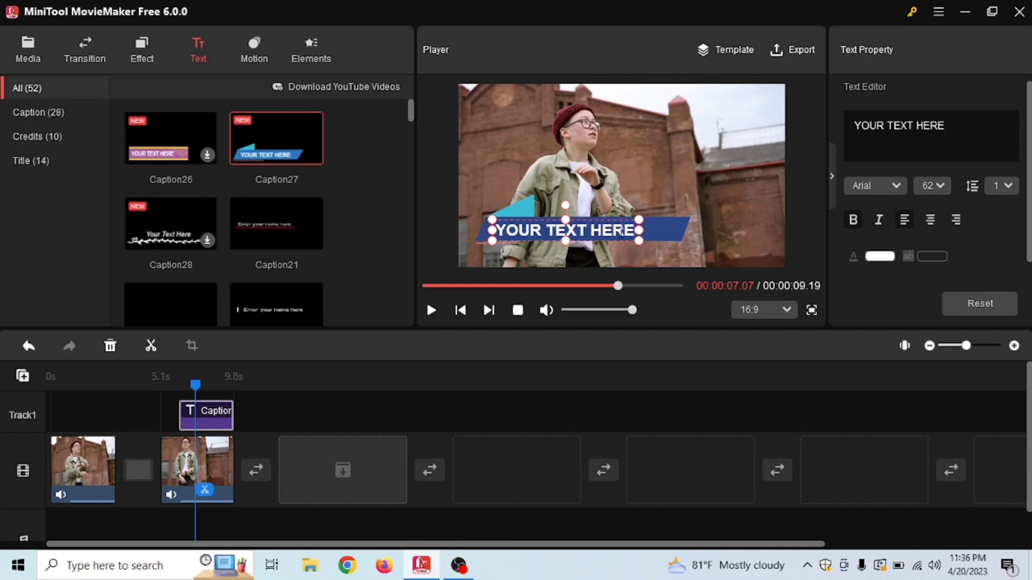
pyautogui.doubleClick(621, 230)
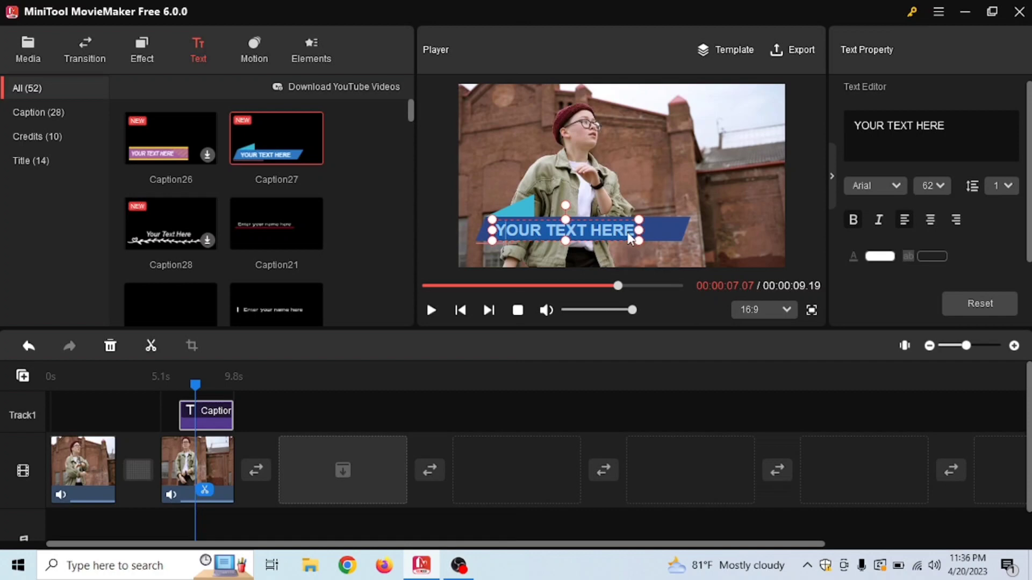
pyautogui.press('BackSpace')
pyautogui.write('Di')
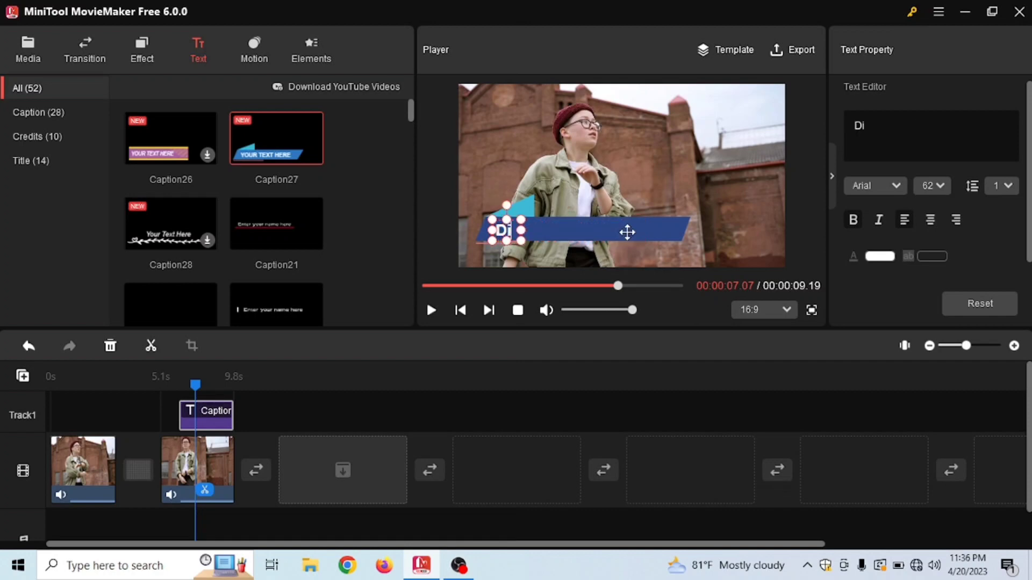
pyautogui.write('dar')
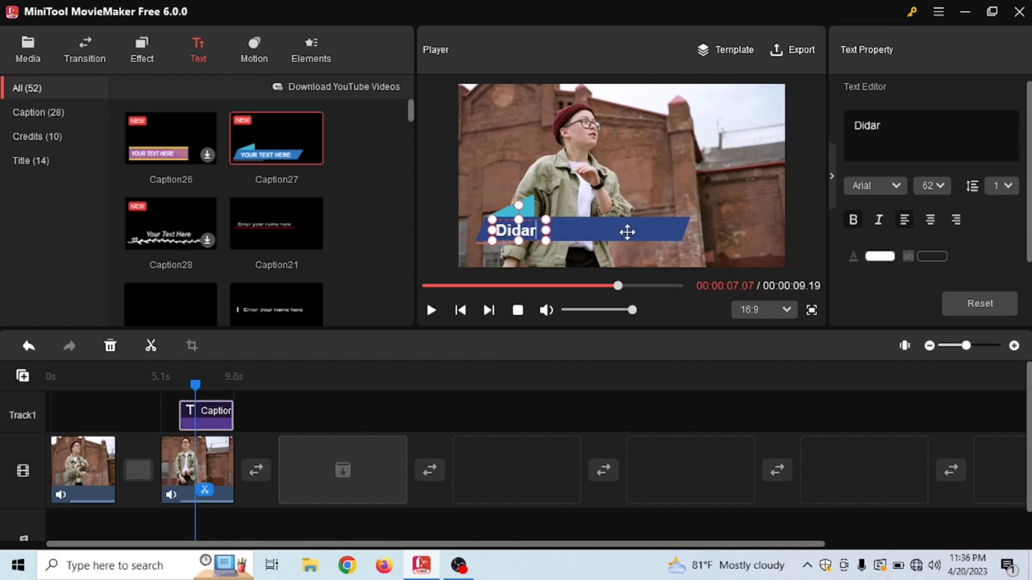
pyautogui.write(' Official')
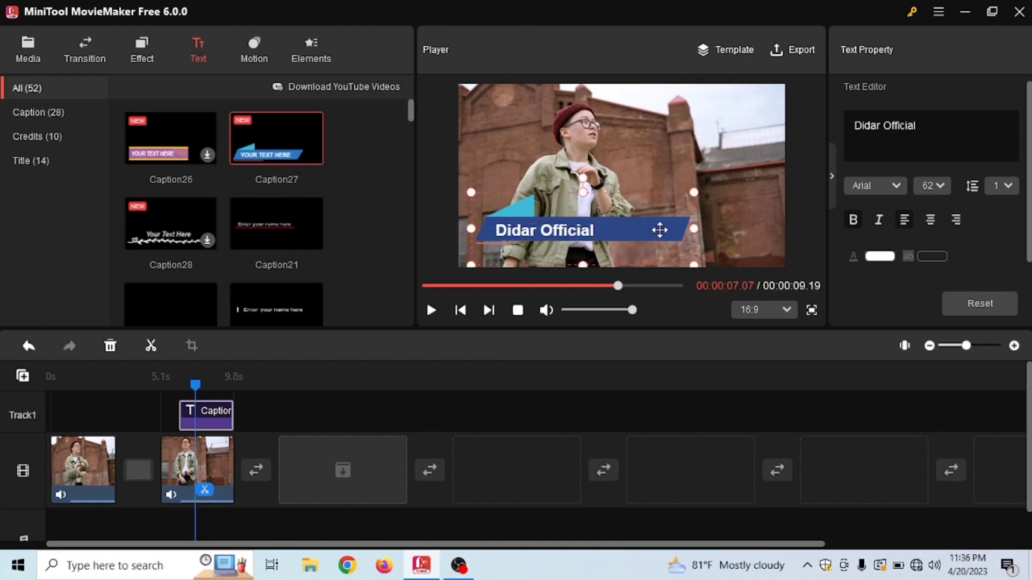
pyautogui.moveTo(657, 233); pyautogui.dragTo(564, 251)
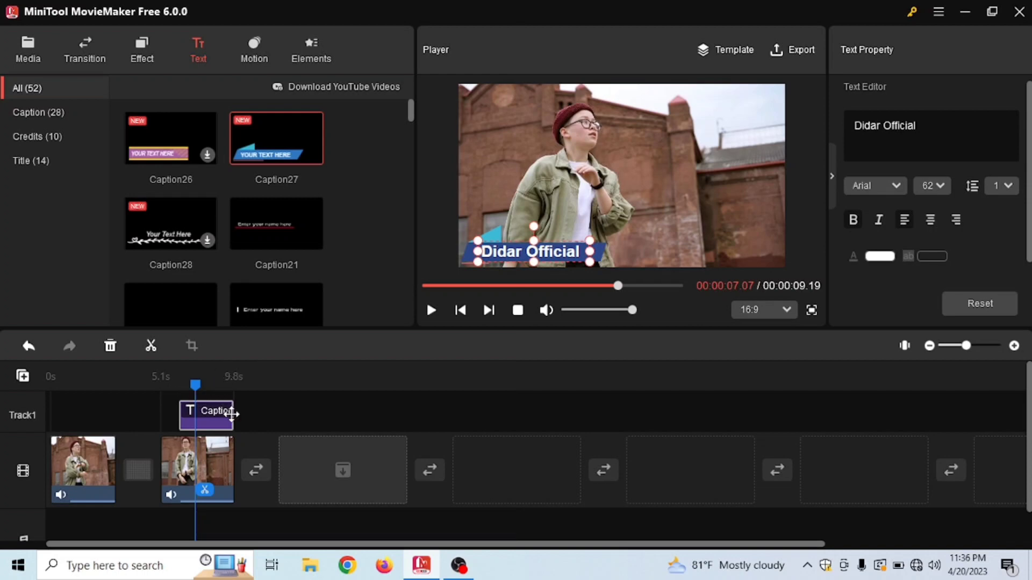
# Trim the end of the caption on Track1 to 00:00:09.02, just before the second clip ends.
pyautogui.moveTo(231, 420); pyautogui.dragTo(216, 422)
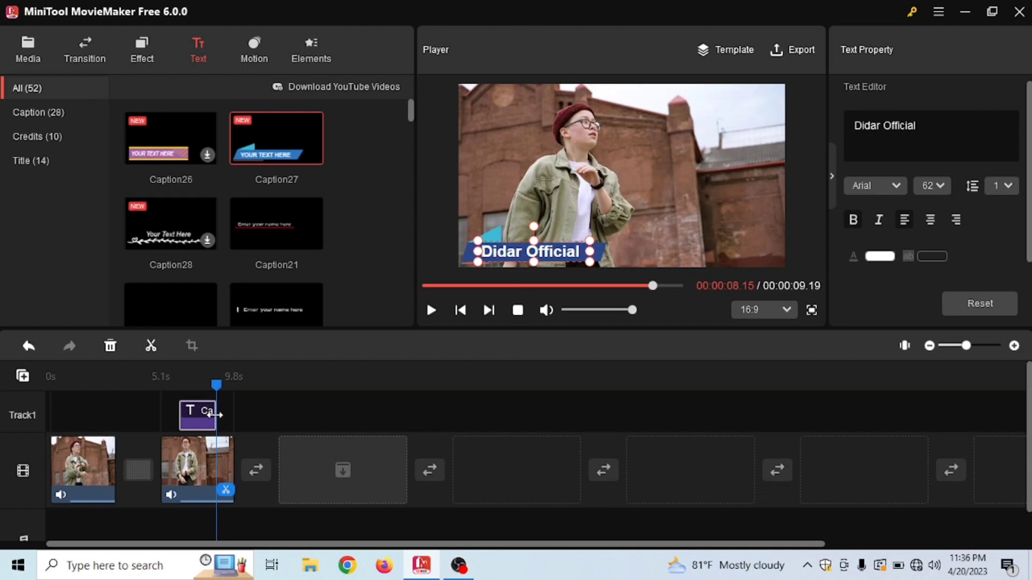
pyautogui.moveTo(215, 414); pyautogui.dragTo(224, 417)
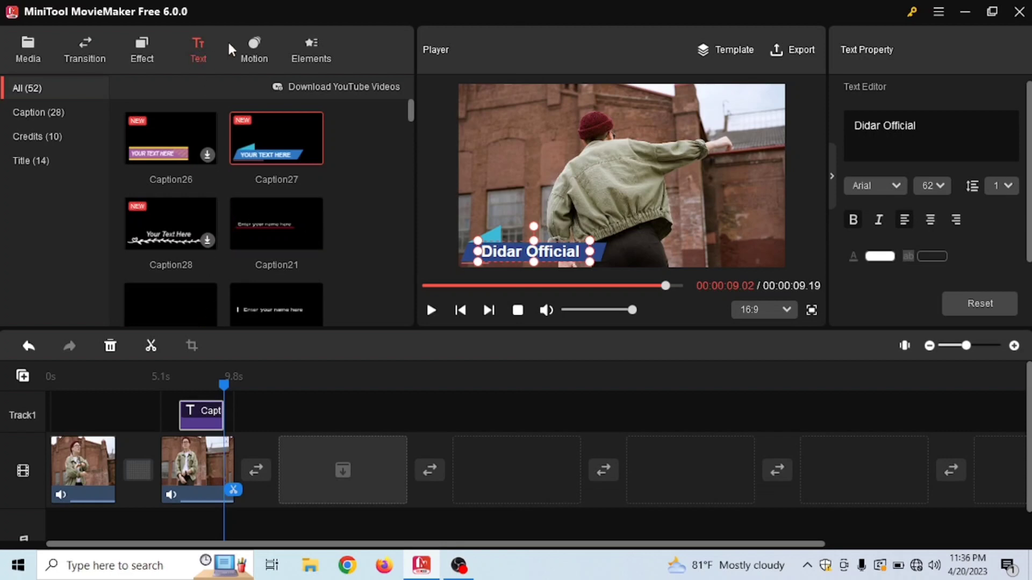
# Look through the available motion effects and apply Pan down to the second clip.
pyautogui.click(242, 58)
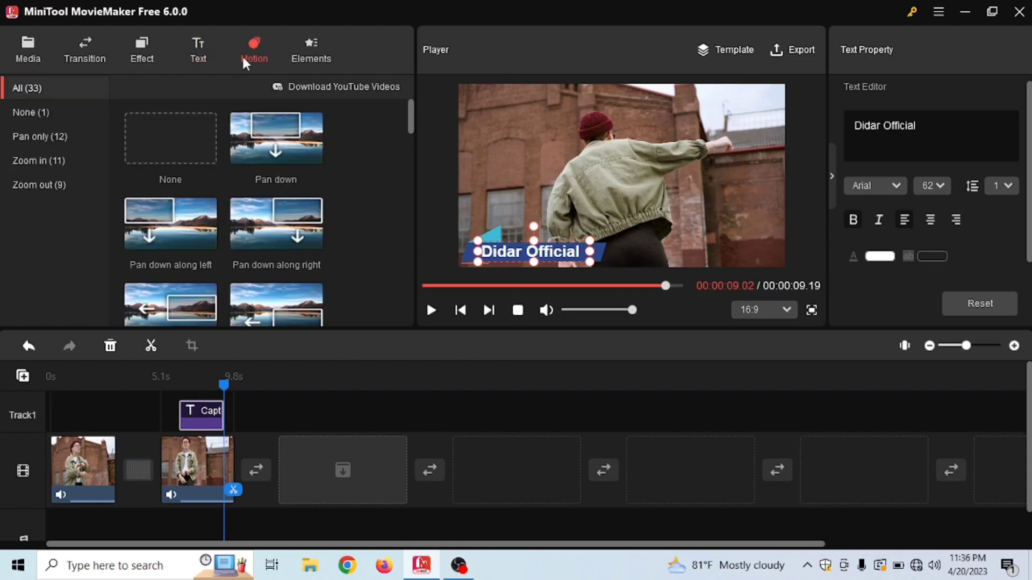
pyautogui.scroll(-10, 226, 182)
pyautogui.scroll(-3, 227, 188)
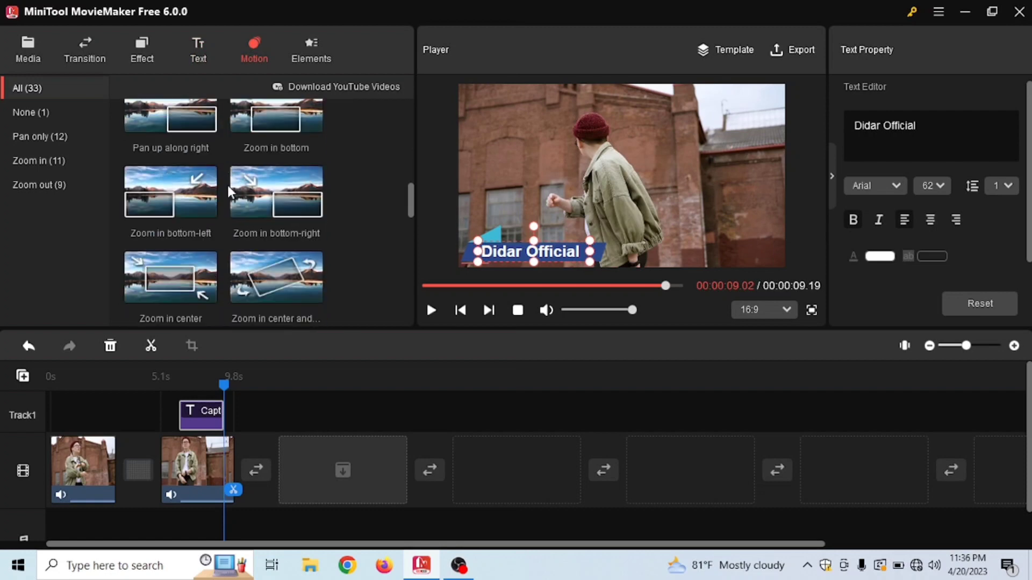
pyautogui.scroll(5, 228, 188)
pyautogui.scroll(-4, 228, 188)
pyautogui.scroll(-5, 227, 185)
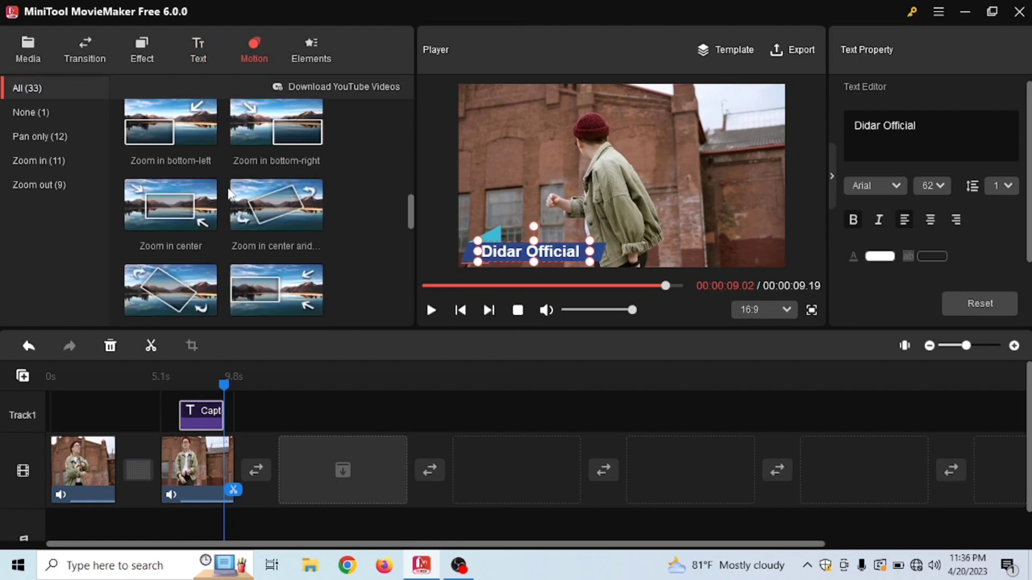
pyautogui.scroll(3, 228, 188)
pyautogui.scroll(8, 227, 191)
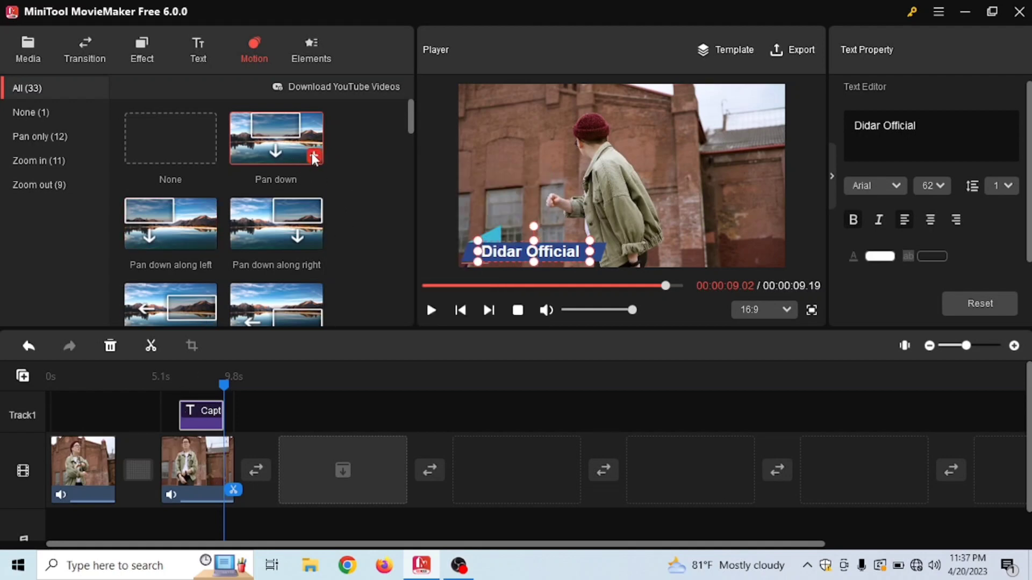
pyautogui.moveTo(315, 158); pyautogui.dragTo(199, 468)
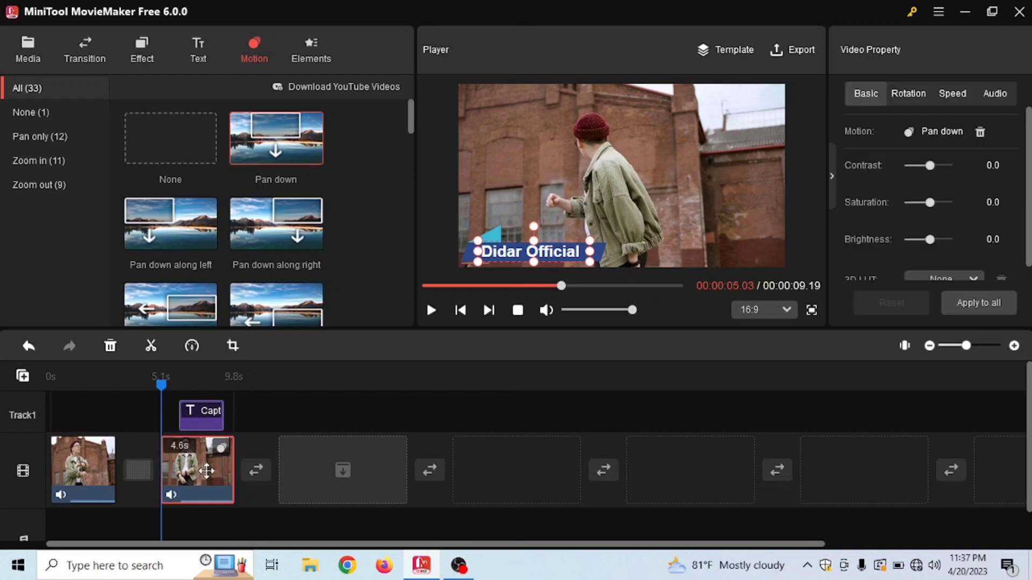
# Preview the Pan down motion by playing the second clip around its caption, and pause playback.
pyautogui.click(193, 383)
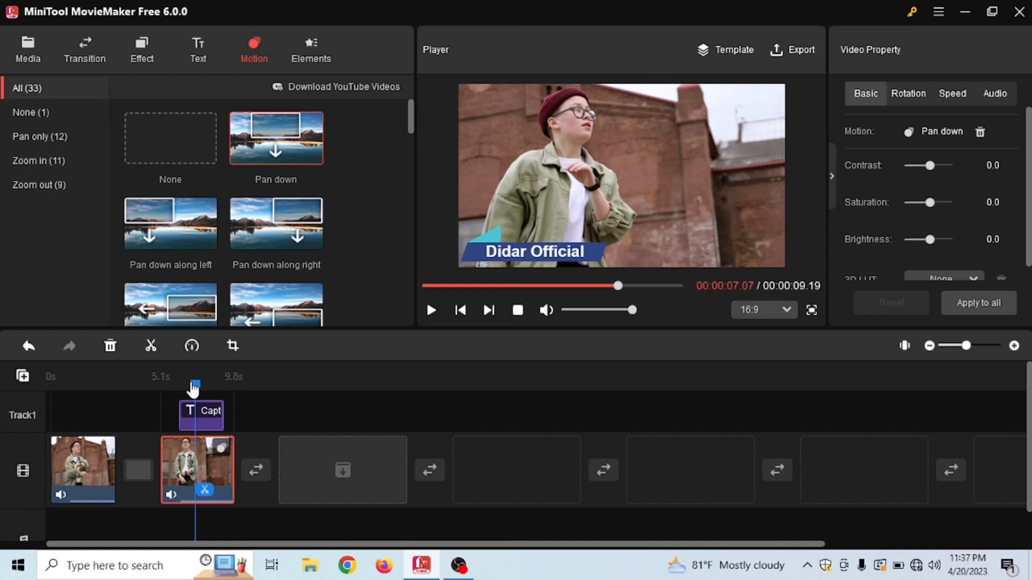
pyautogui.click(431, 310)
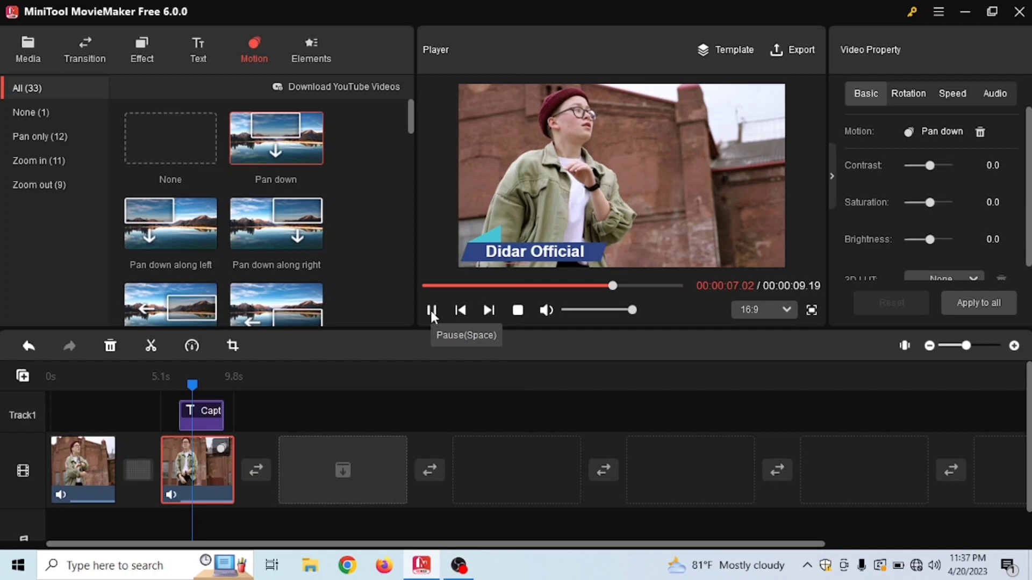
pyautogui.click(431, 310)
# Look through the complete library of graphic elements available for the video.
pyautogui.click(311, 51)
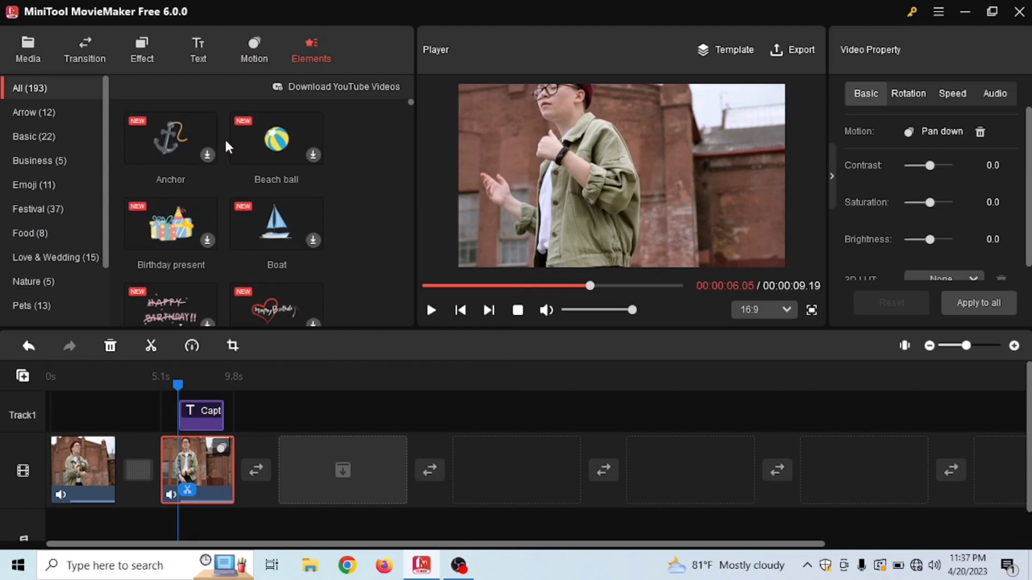
pyautogui.scroll(-10, 237, 235)
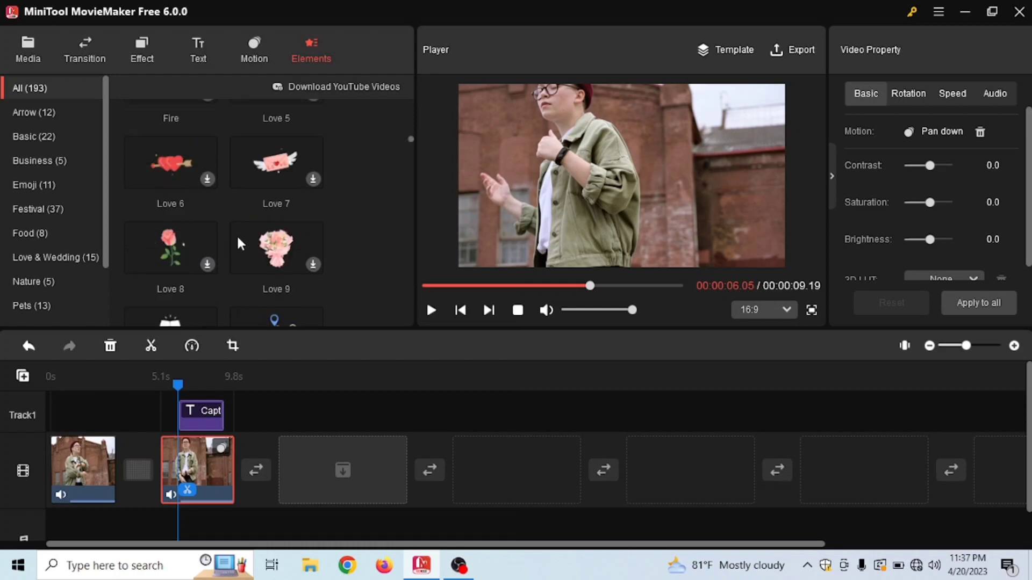
pyautogui.scroll(-10, 246, 237)
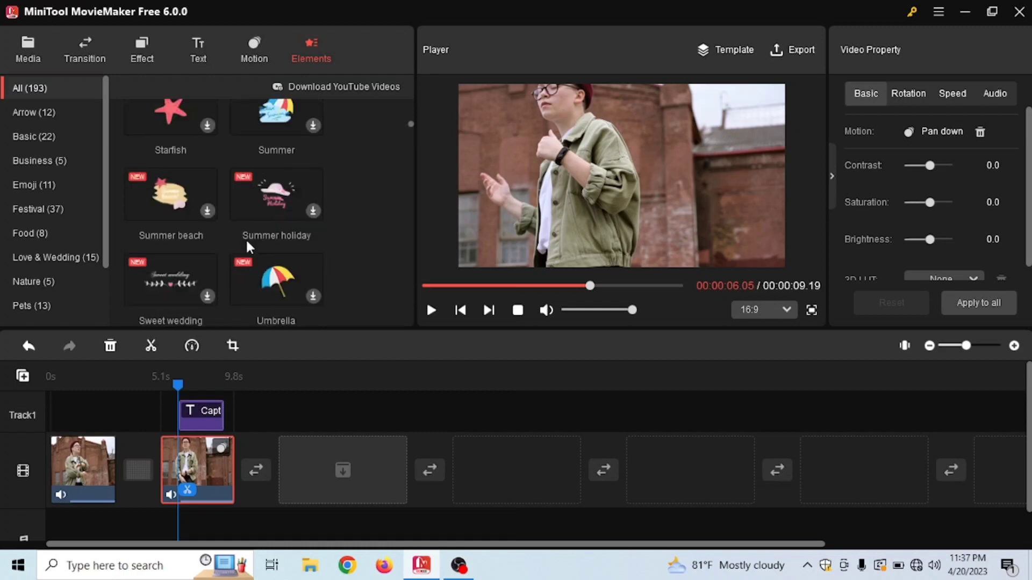
pyautogui.scroll(-5, 246, 238)
pyautogui.scroll(2, 246, 238)
pyautogui.scroll(2, 246, 237)
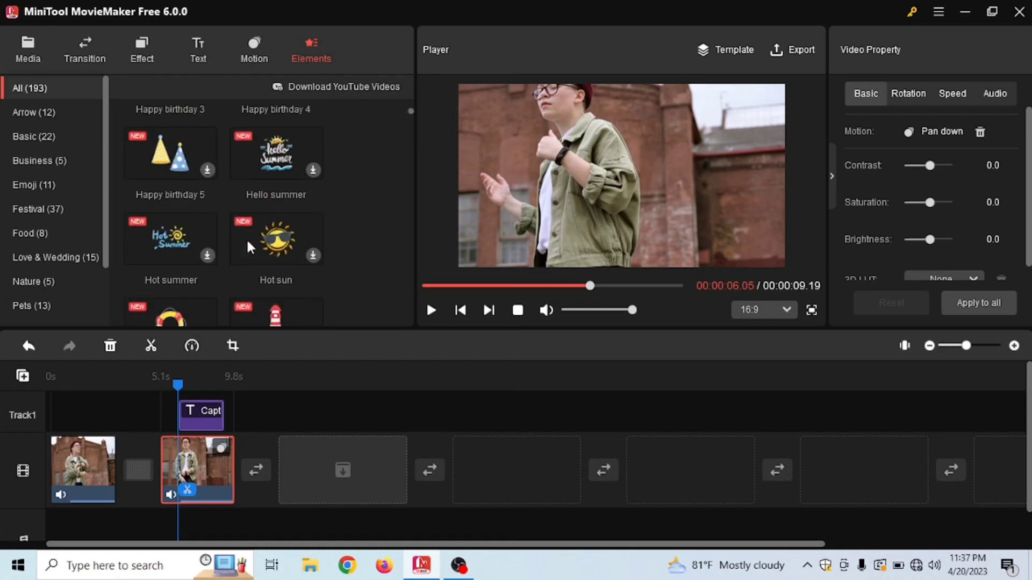
pyautogui.scroll(6, 247, 241)
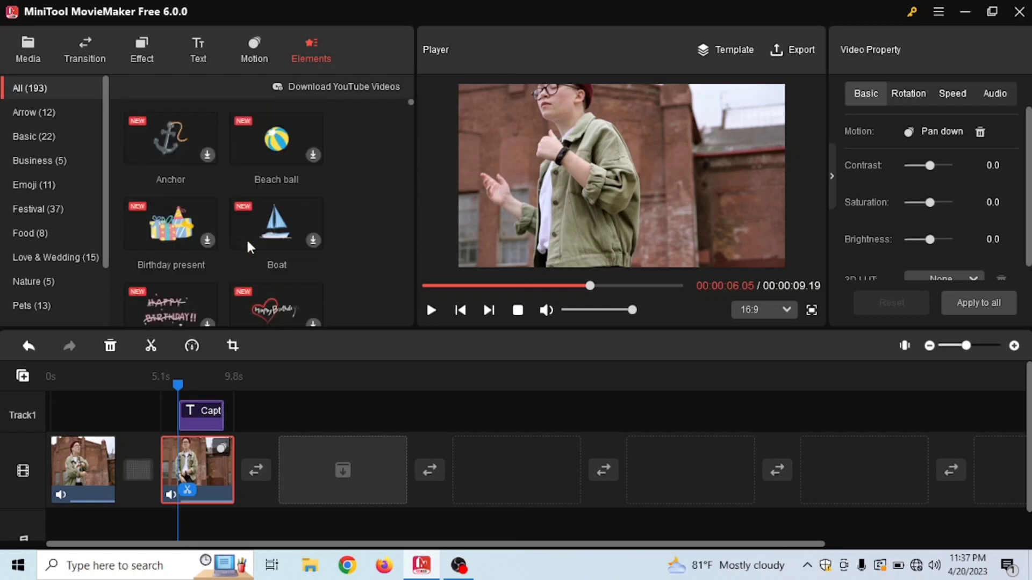
pyautogui.scroll(-10, 247, 234)
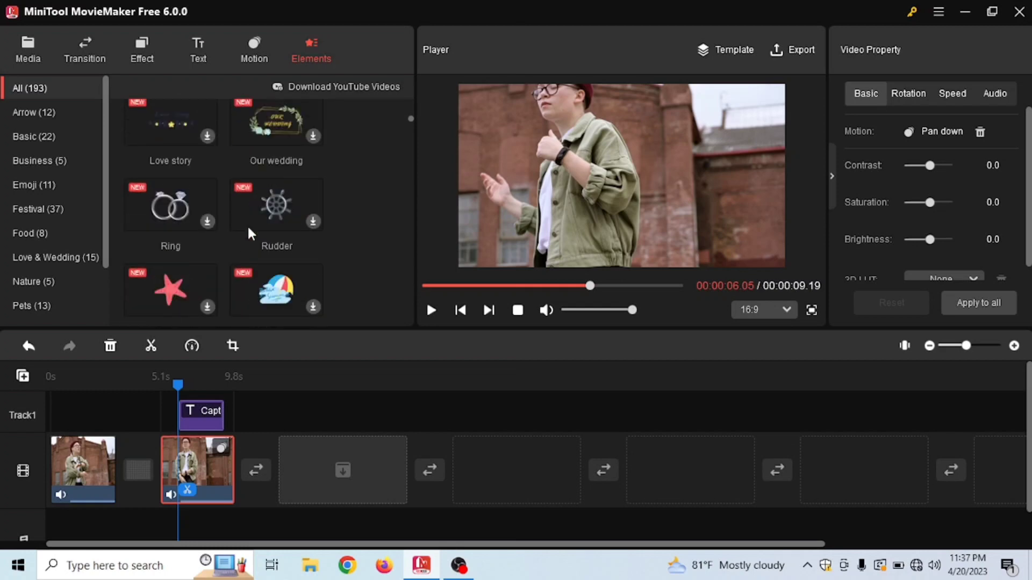
pyautogui.scroll(-1, 245, 212)
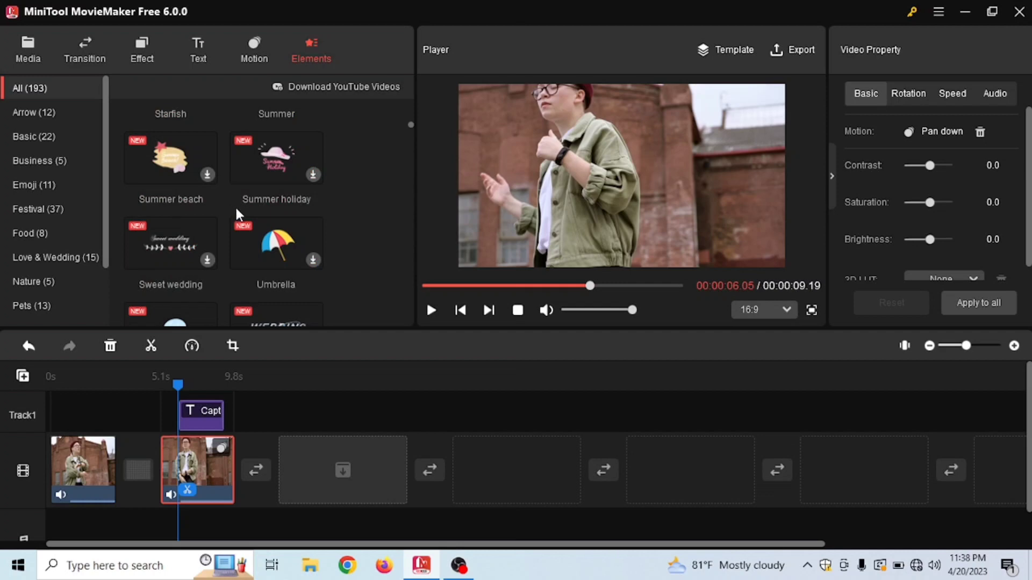
pyautogui.scroll(-1, 252, 214)
pyautogui.scroll(-1, 264, 217)
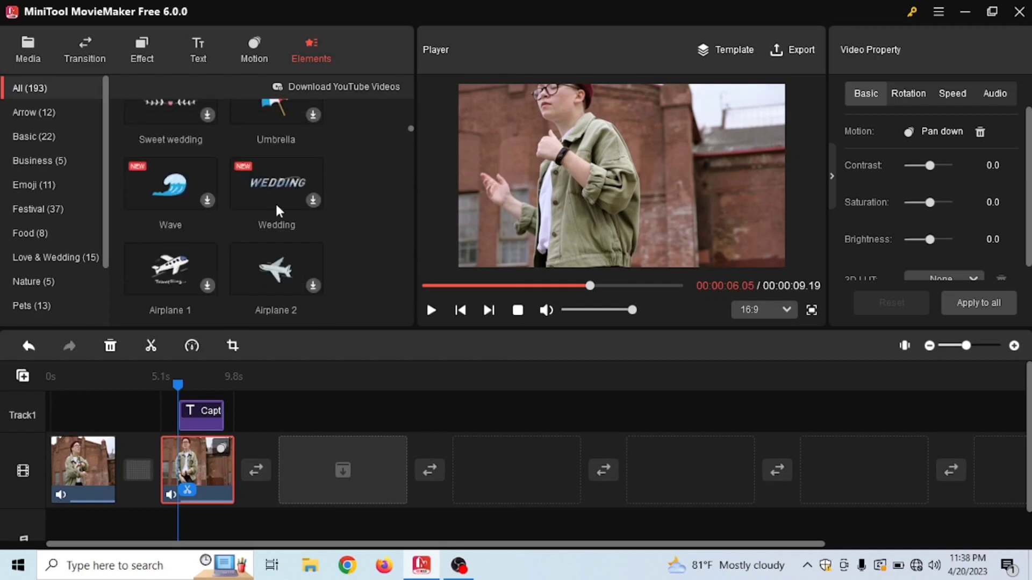
pyautogui.scroll(-1, 277, 207)
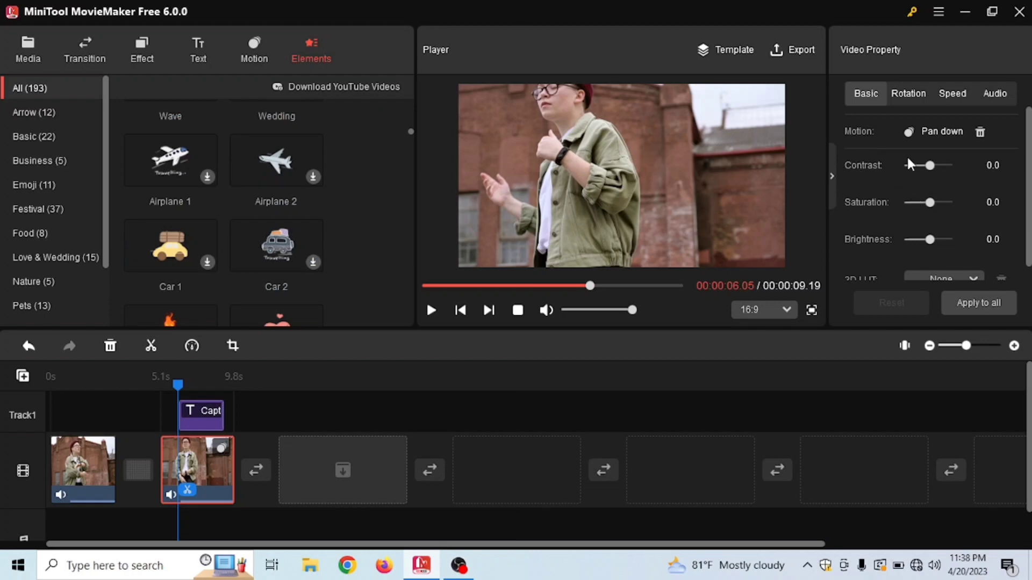
# Apply the Batman 3D LUT to the second clip and preview the colour look briefly.
pyautogui.scroll(-1, 868, 163)
pyautogui.scroll(1, 867, 177)
pyautogui.scroll(-1, 871, 209)
pyautogui.scroll(1, 876, 212)
pyautogui.scroll(-1, 881, 209)
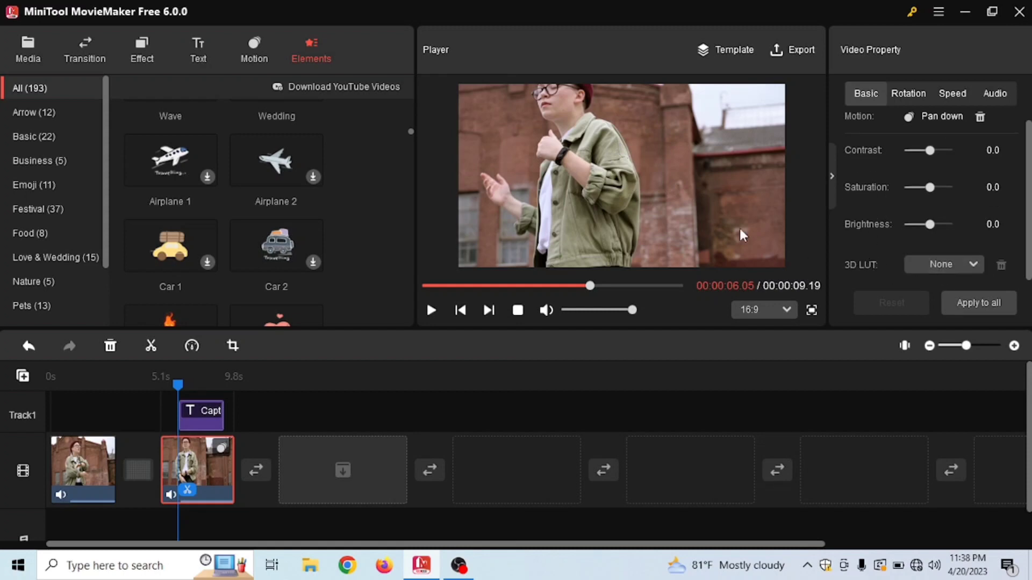
pyautogui.click(953, 266)
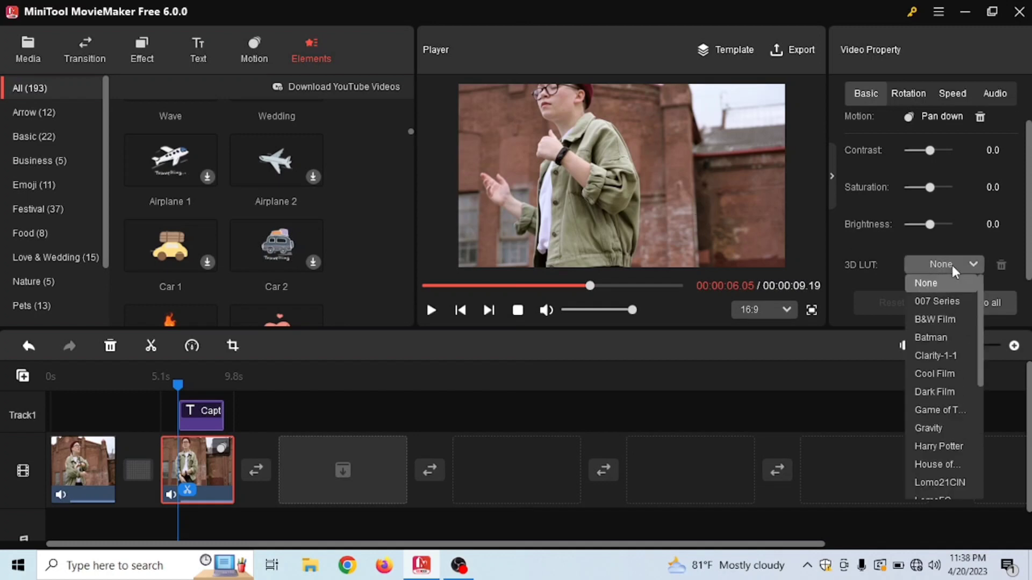
pyautogui.scroll(-3, 947, 296)
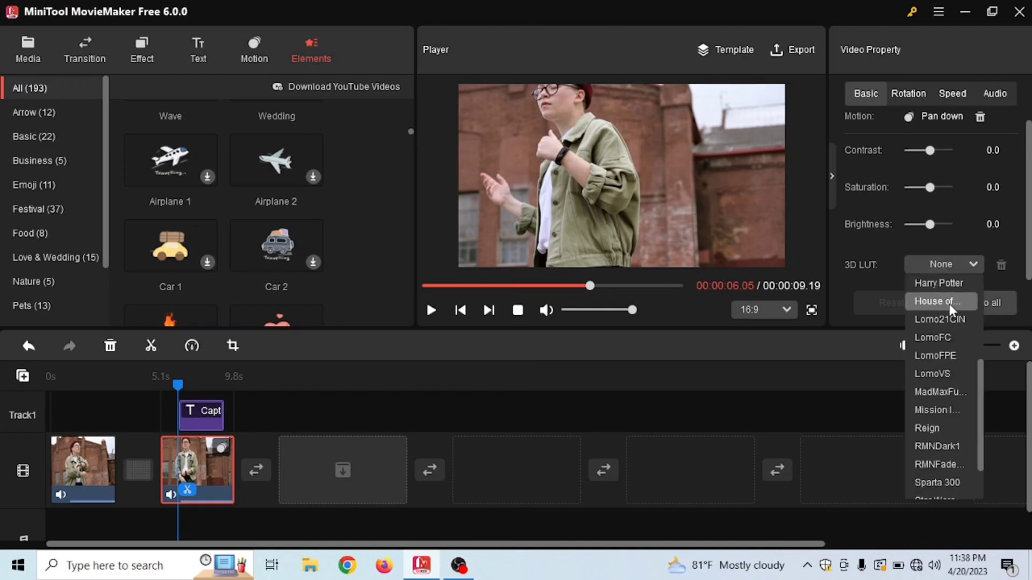
pyautogui.scroll(-1, 941, 360)
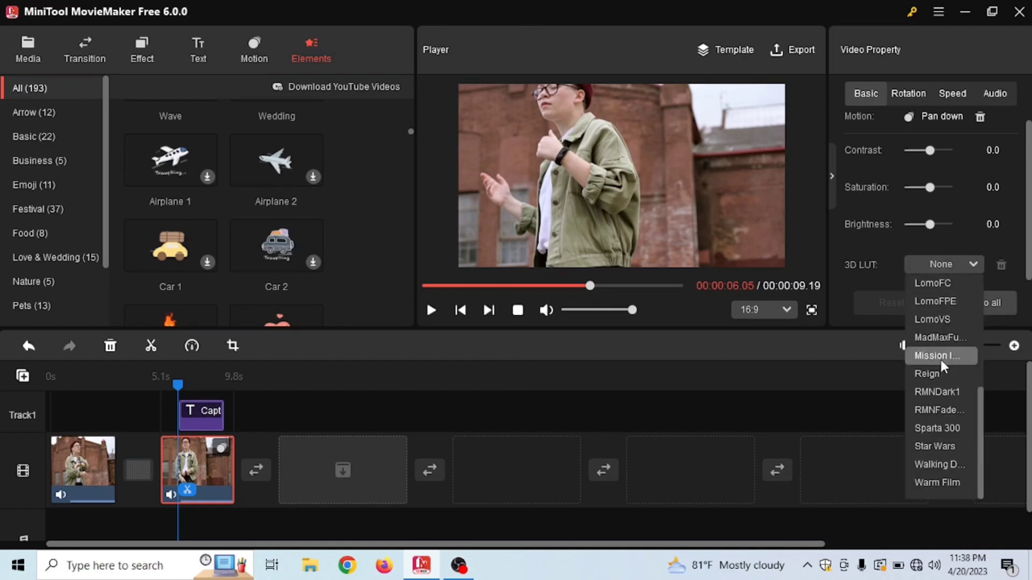
pyautogui.scroll(5, 940, 357)
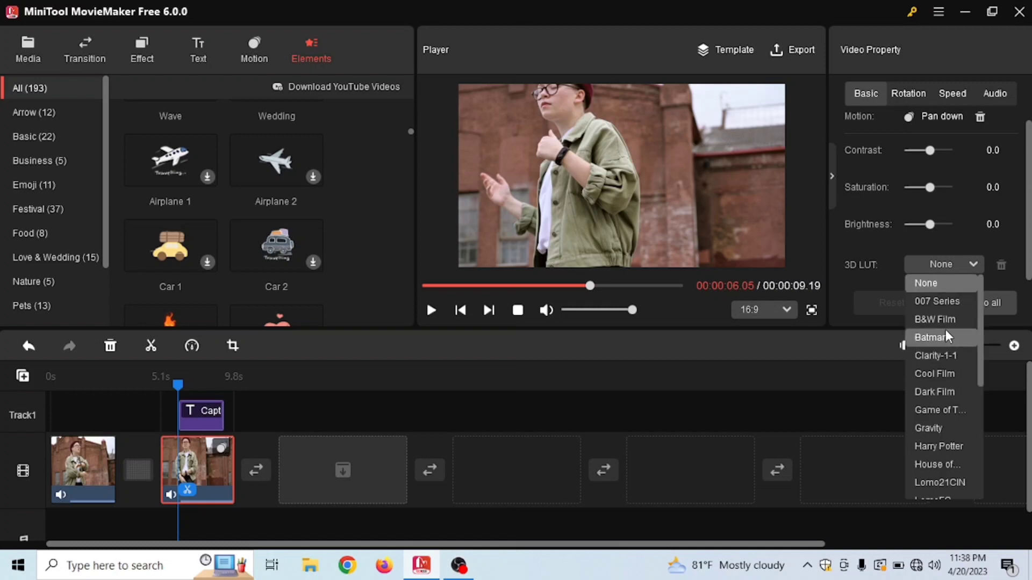
pyautogui.click(946, 333)
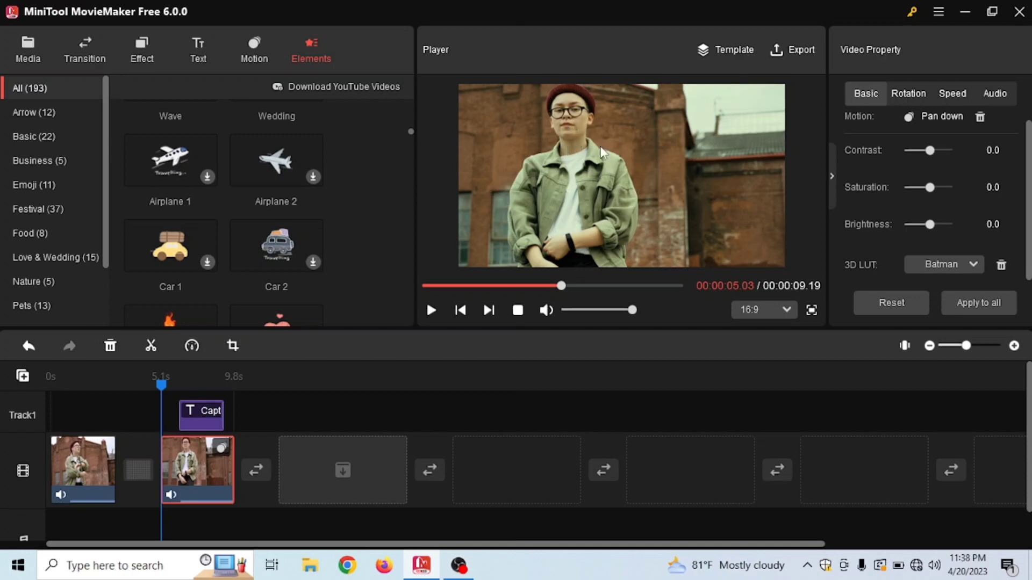
pyautogui.click(430, 311)
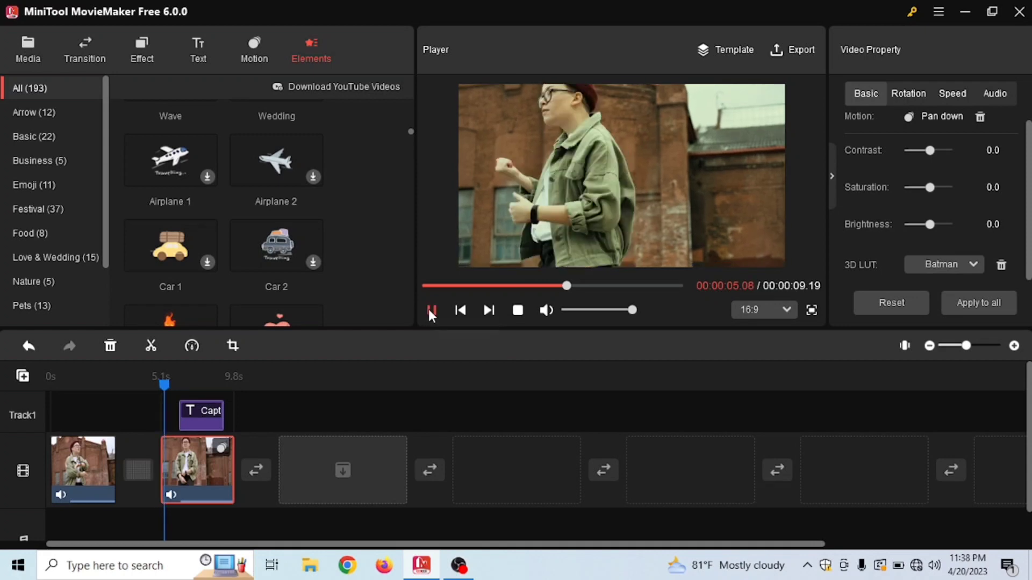
pyautogui.click(430, 310)
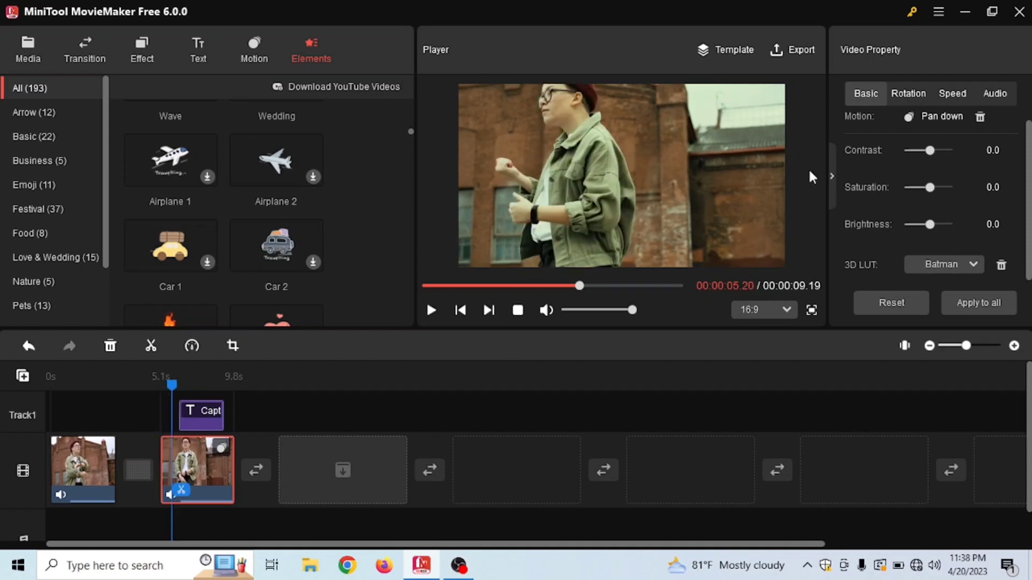
# Review the second clip's rotation, speed and audio properties, and display the imported media with the playhead at 00:00:06.21.
pyautogui.click(903, 94)
pyautogui.click(950, 98)
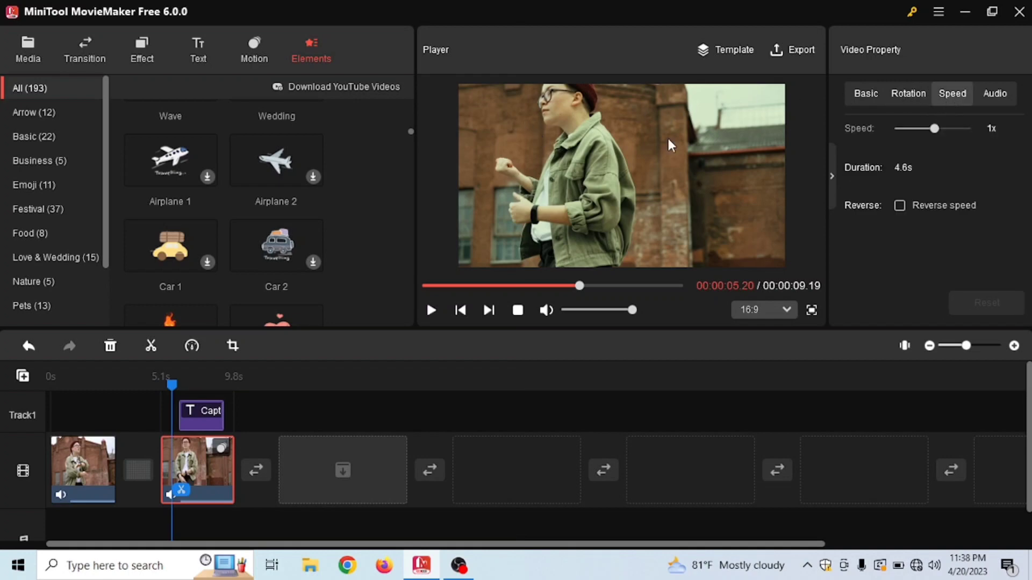
pyautogui.click(1001, 95)
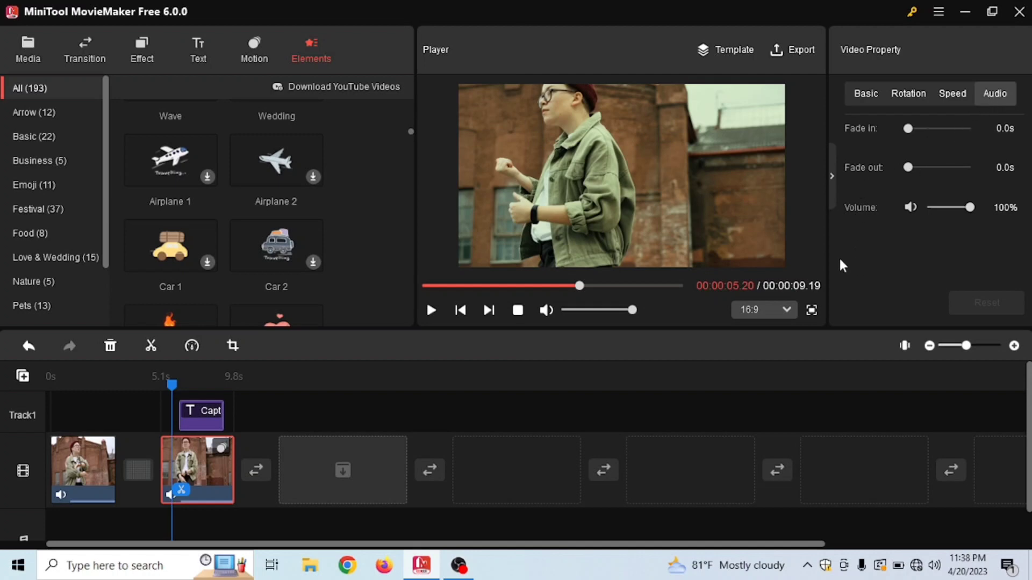
pyautogui.moveTo(172, 385); pyautogui.dragTo(188, 385)
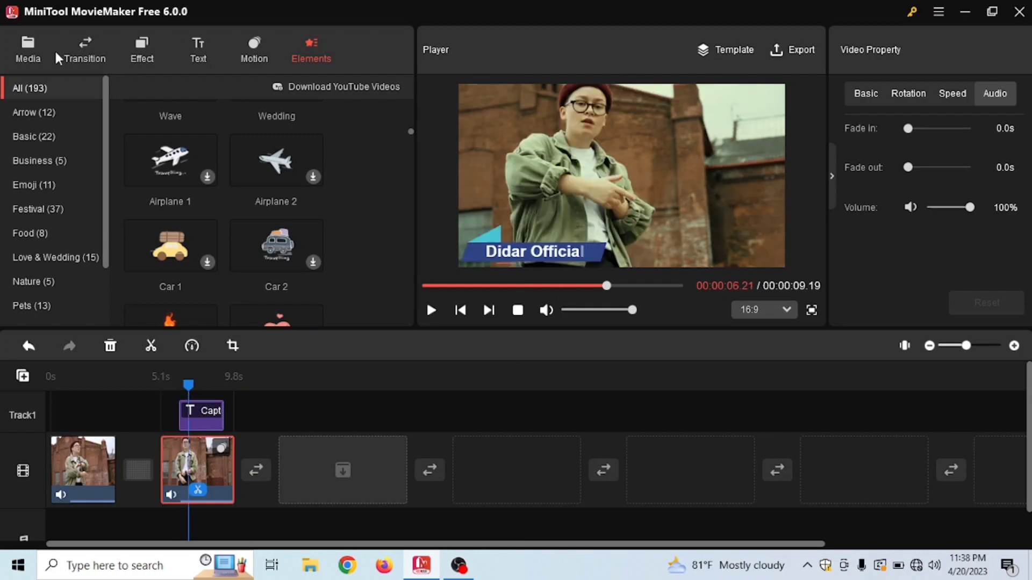
pyautogui.click(18, 46)
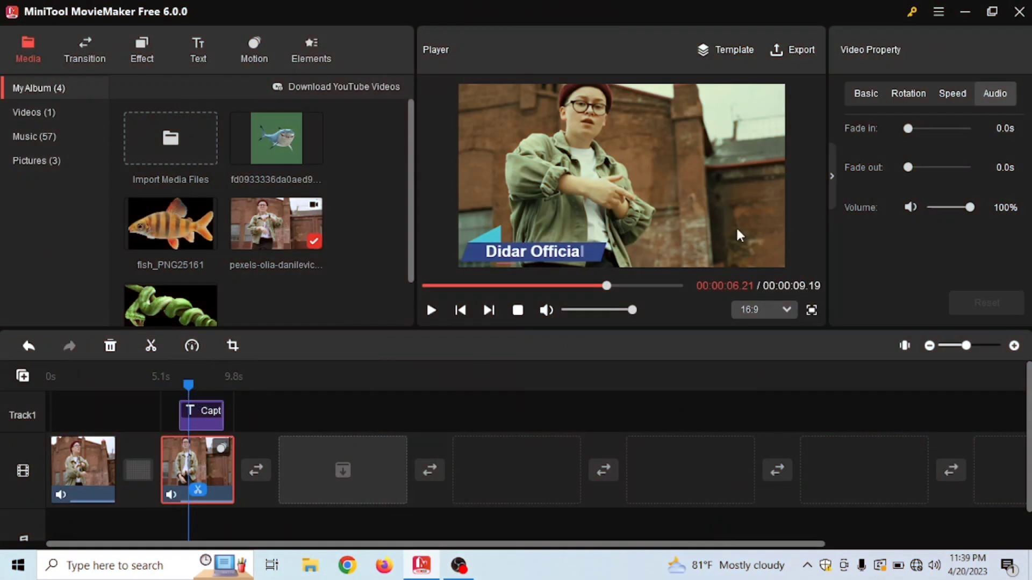
# Open the export settings for the movie, examine the name and available output formats, and close them without exporting.
pyautogui.click(781, 49)
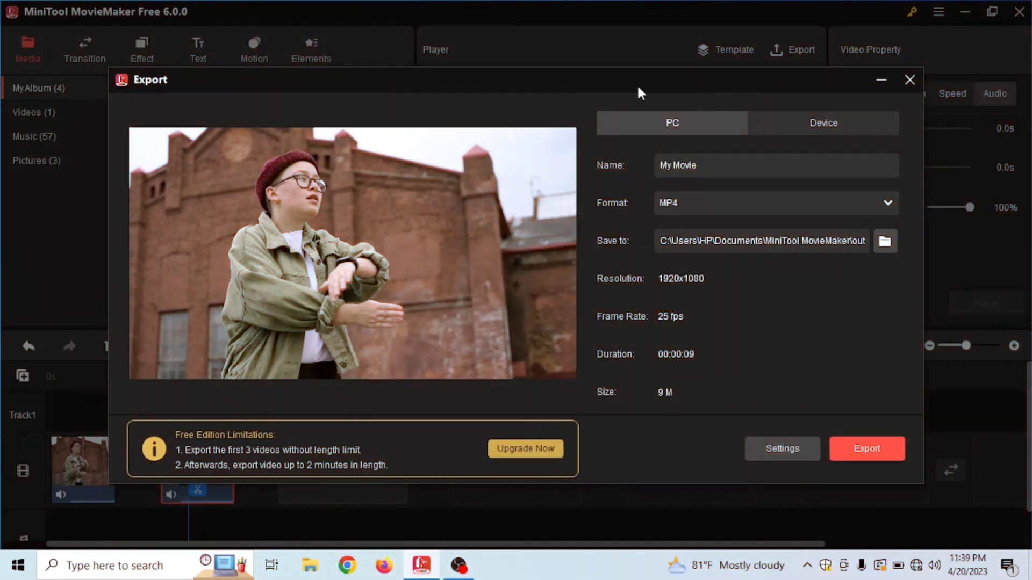
pyautogui.moveTo(620, 87); pyautogui.dragTo(615, 64)
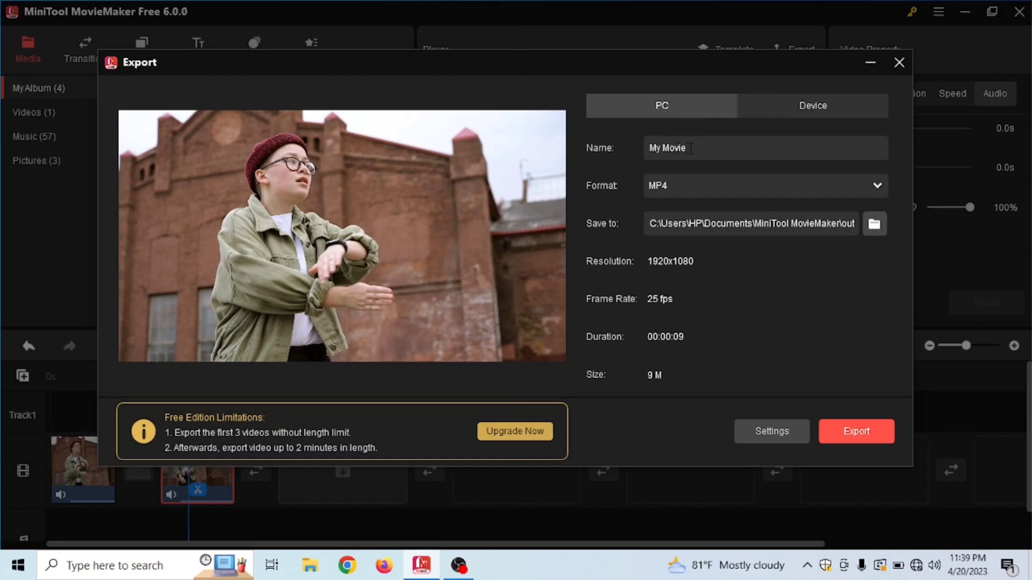
pyautogui.moveTo(689, 149); pyautogui.dragTo(645, 153)
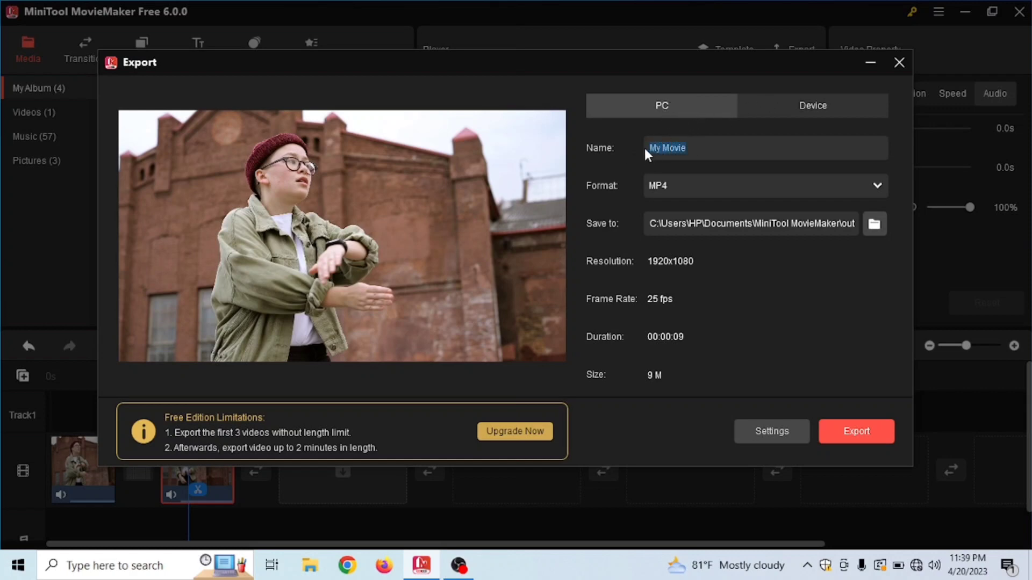
pyautogui.click(669, 181)
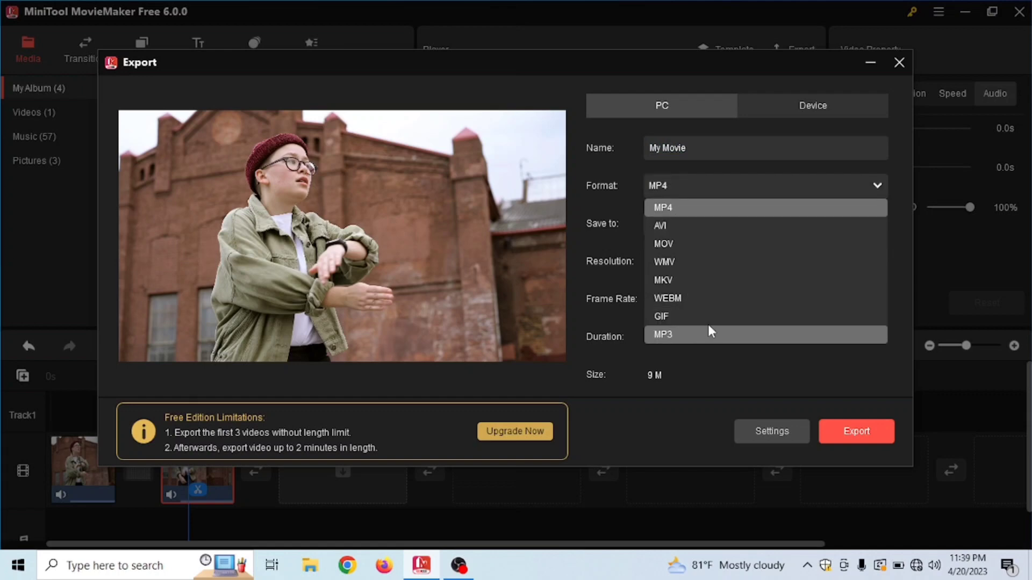
pyautogui.click(696, 177)
pyautogui.click(688, 183)
pyautogui.click(692, 178)
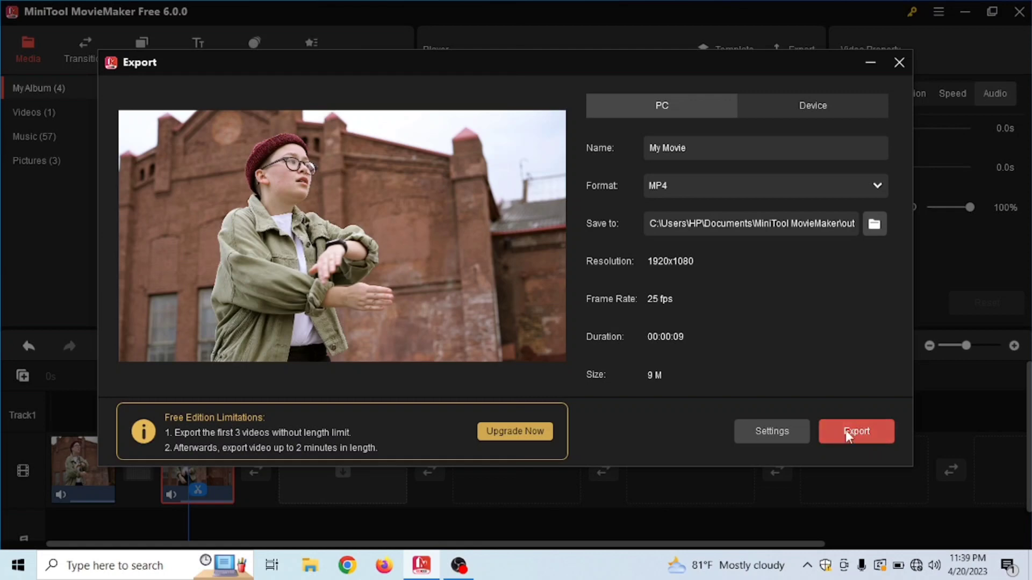
pyautogui.click(901, 61)
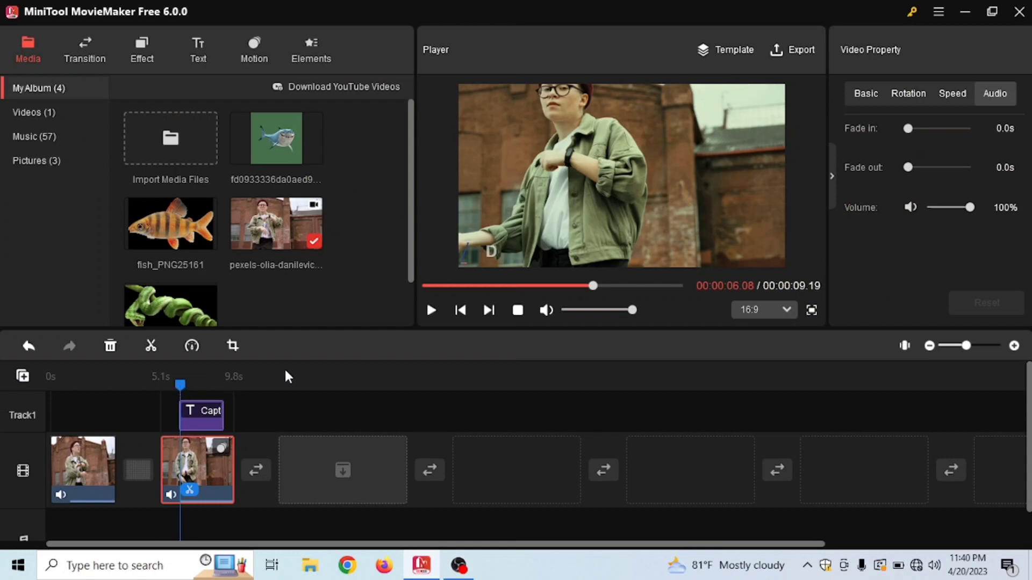
# Preview the second clip with its animated caption from 00:00:06.08 and pause playback.
pyautogui.click(431, 310)
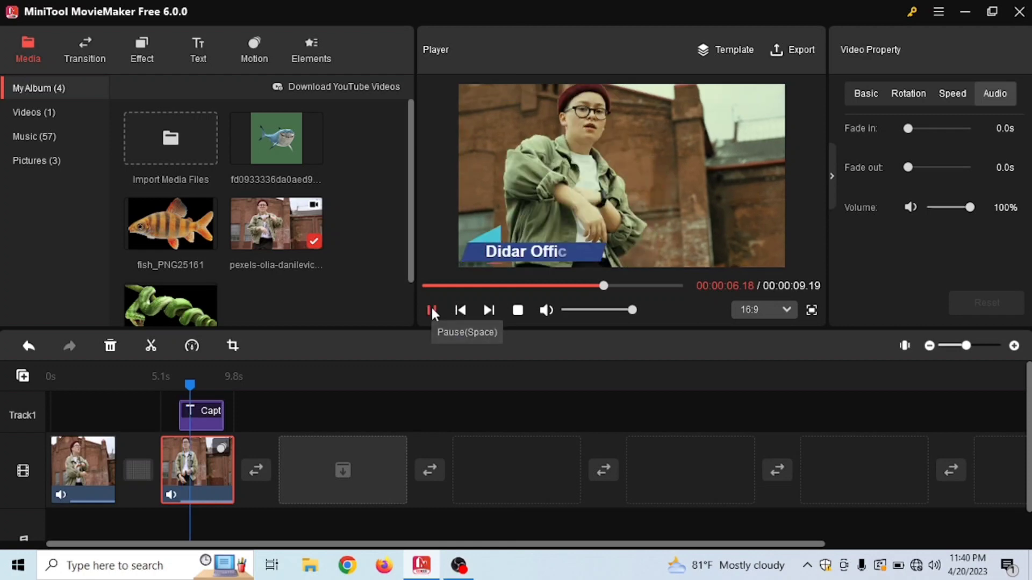
pyautogui.click(432, 311)
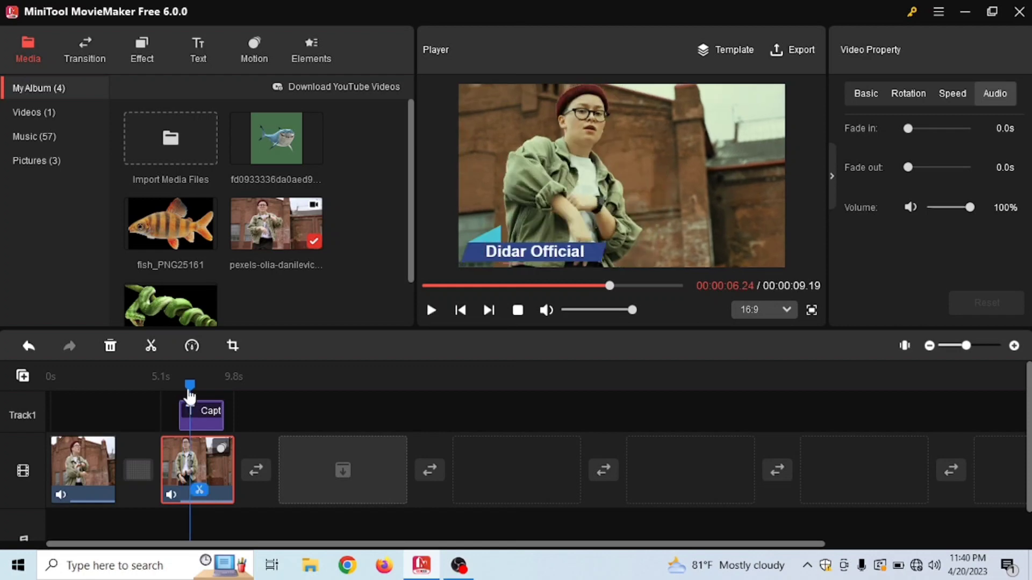